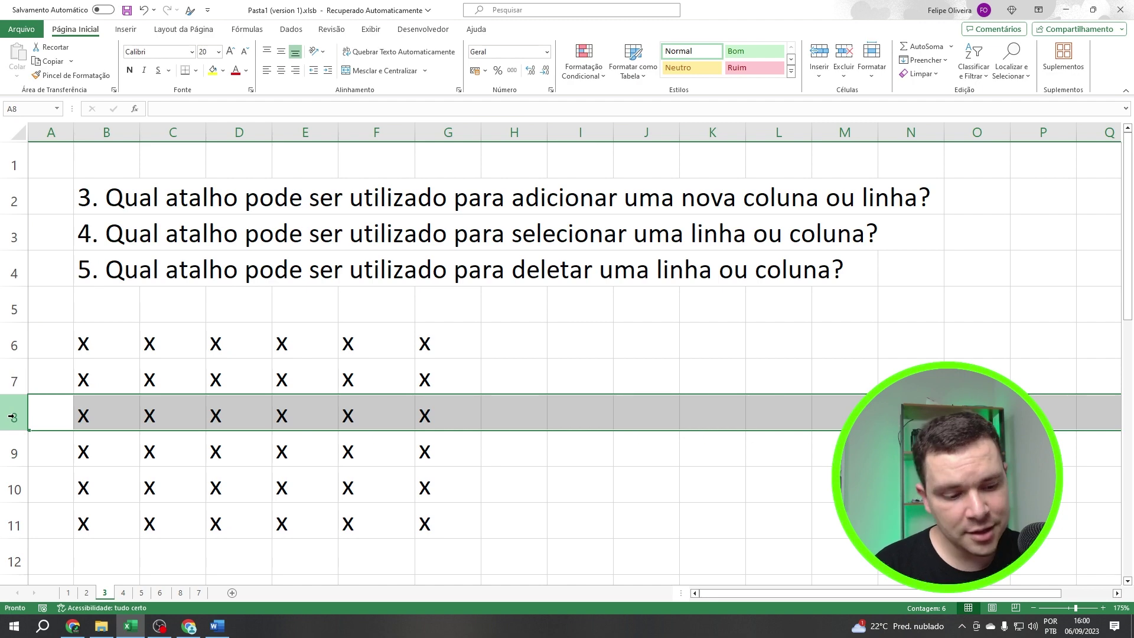
Insert a blank row at row 8 and a blank column at column C
key(ctrl+plus)
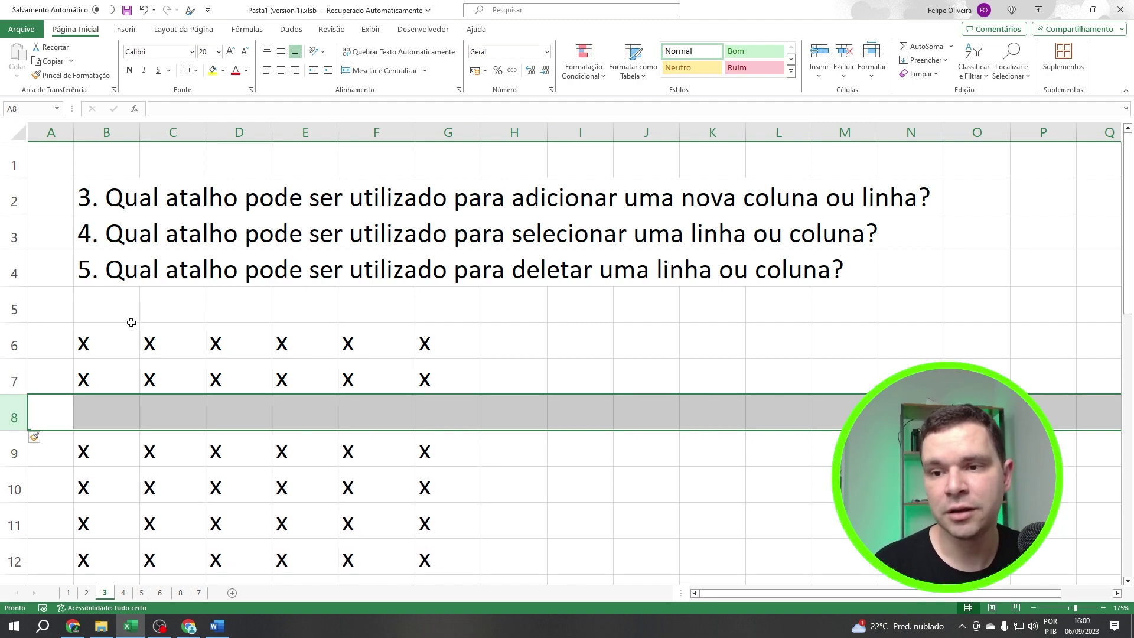
click(192, 132)
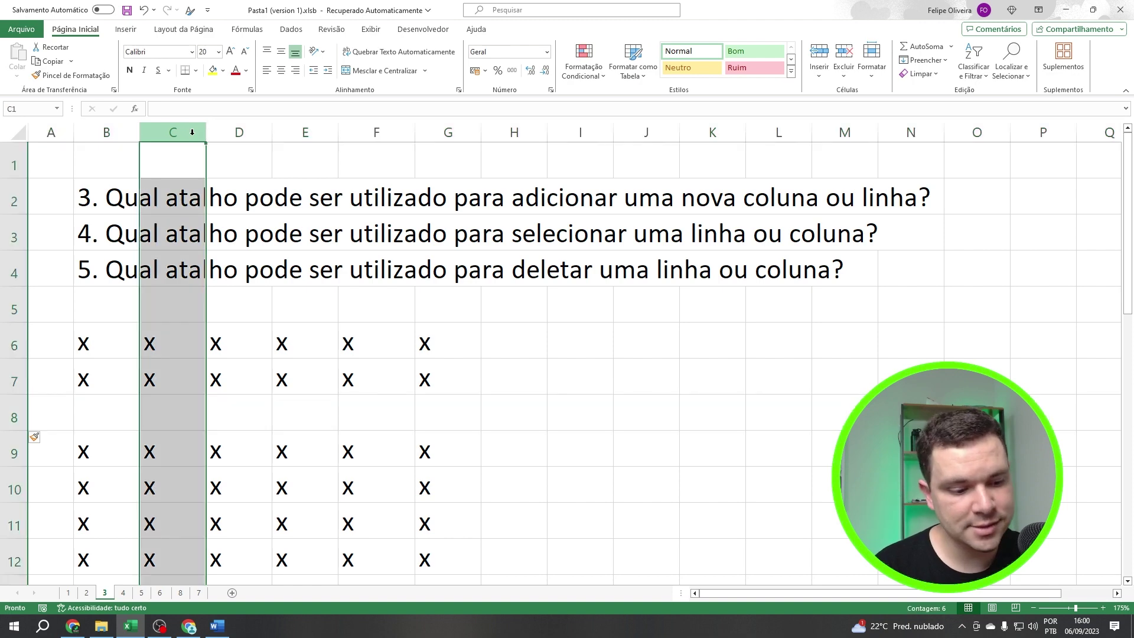
key(ctrl+plus)
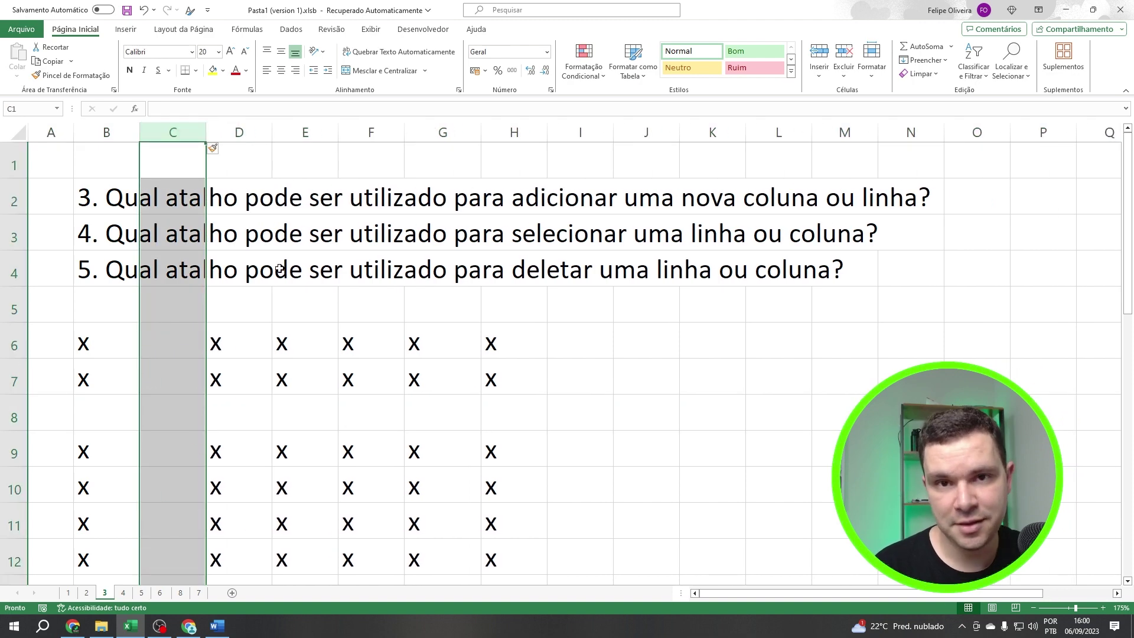
Undo the column and row insertions
key(ctrl+z)
key(ctrl+z)
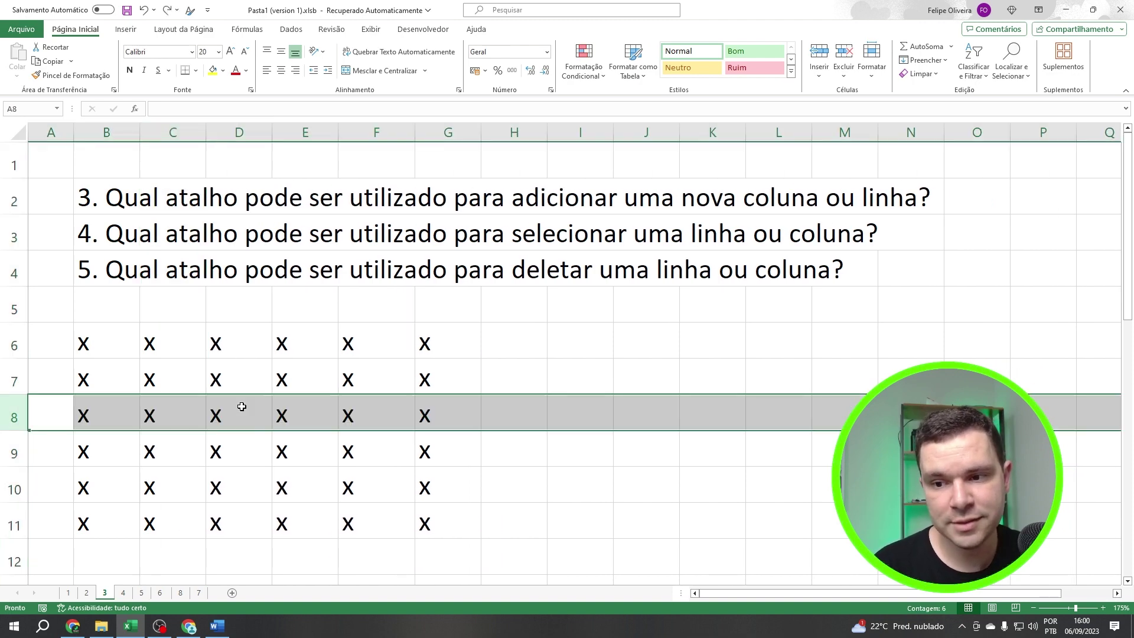
click(237, 413)
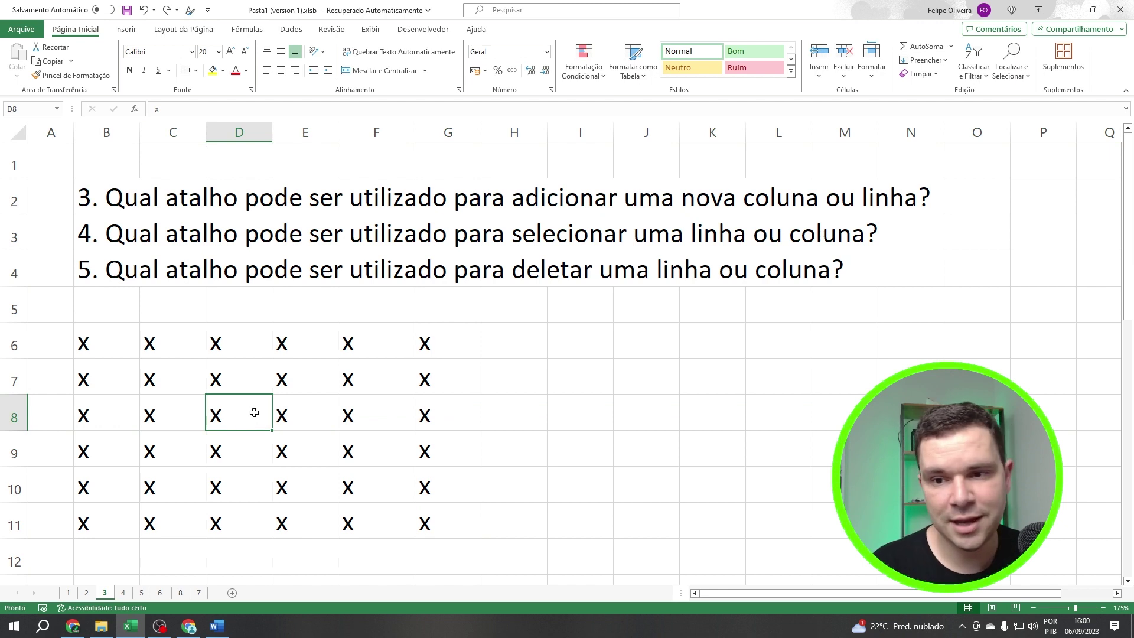
click(208, 352)
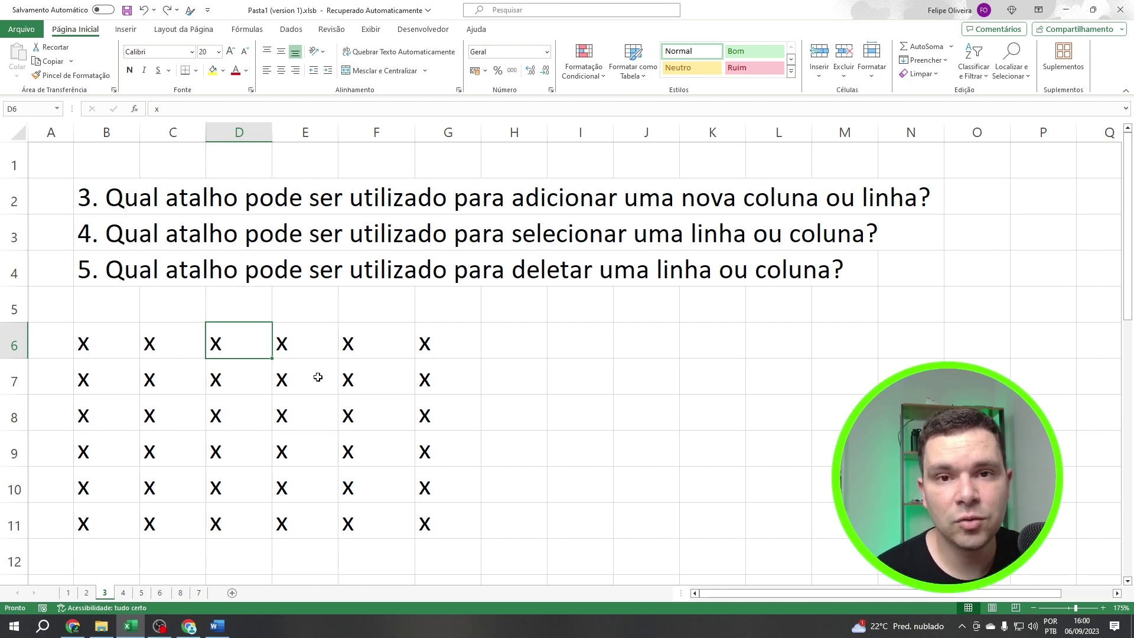
Select the entire row 8 starting from cell C8, and the entire column D starting from cell D8
click(176, 405)
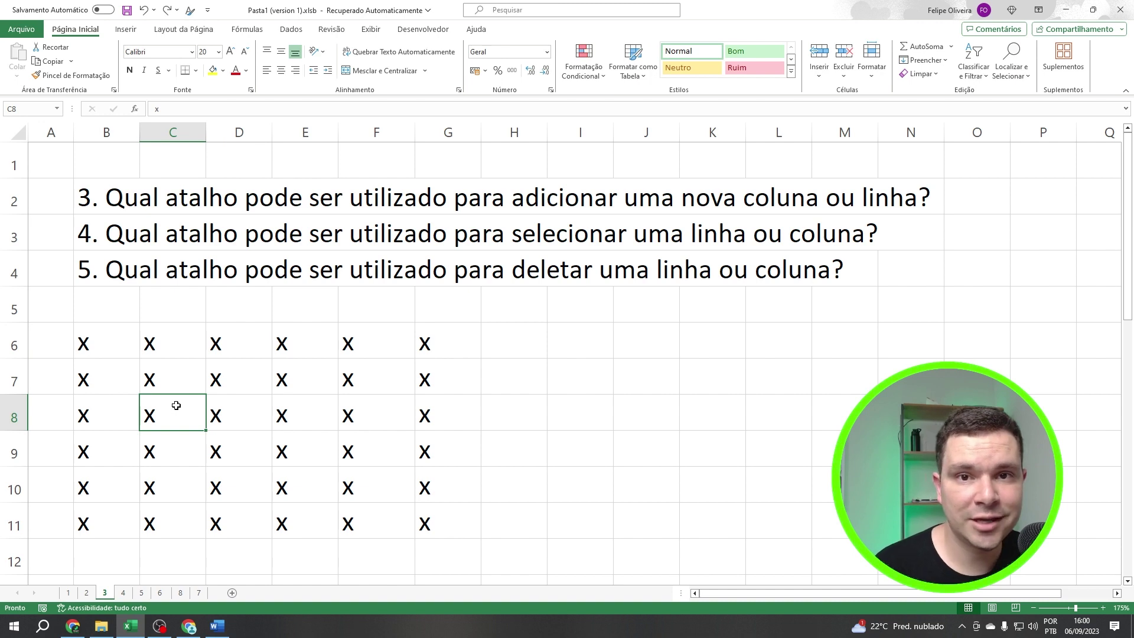
key(shift+space)
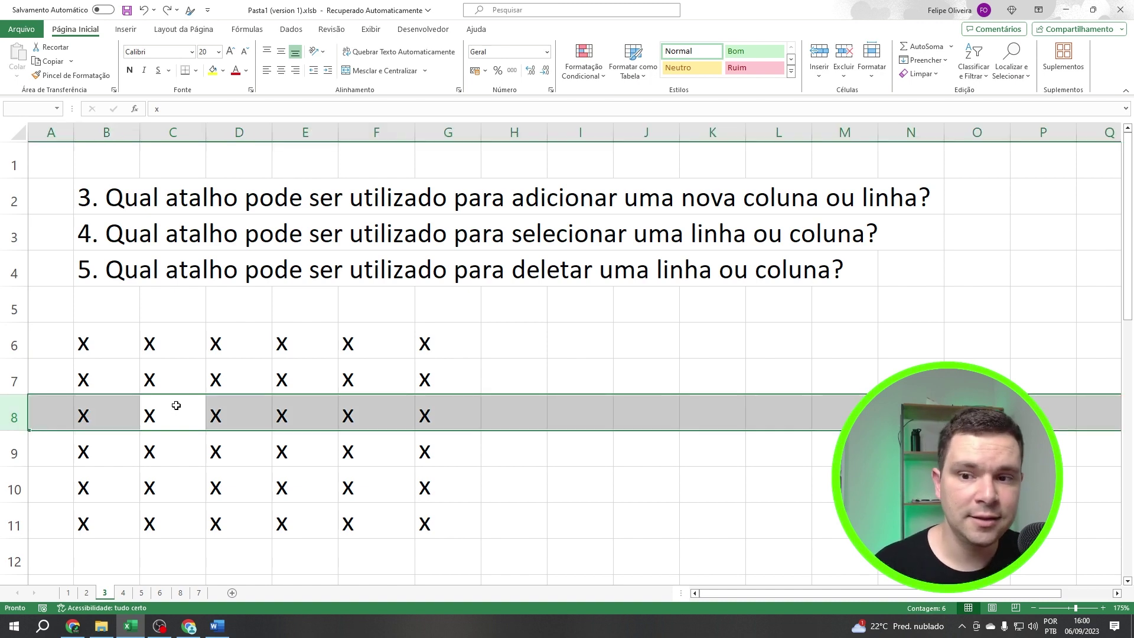
key(Right)
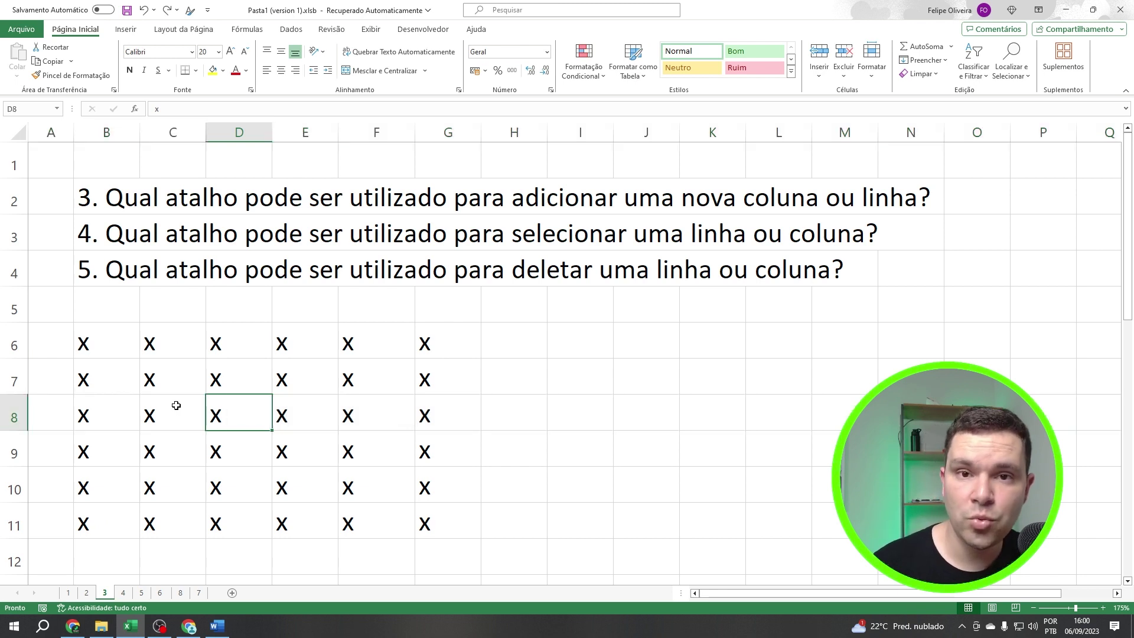
key(ctrl+space)
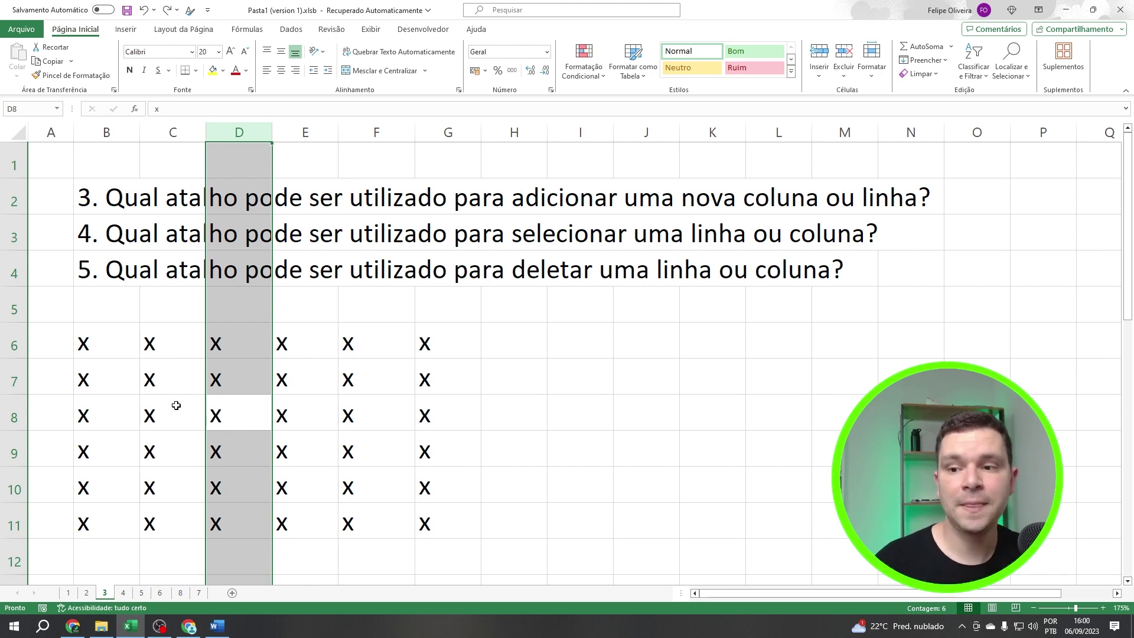
Delete the entire row 9, starting from cell D9
key(Down)
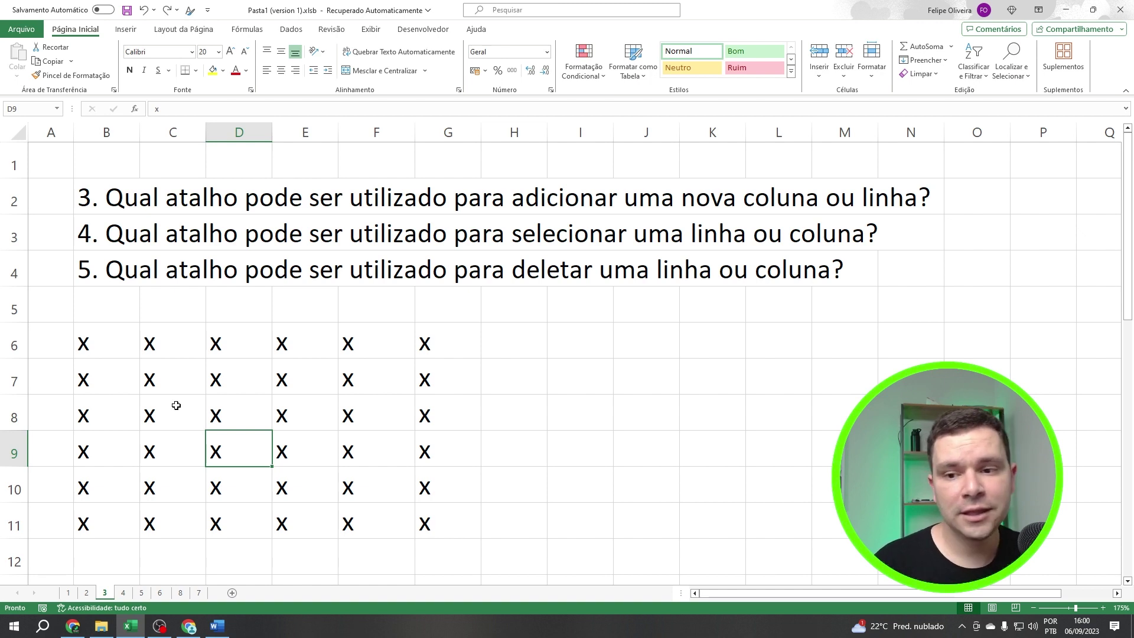
key(Down)
key(Up)
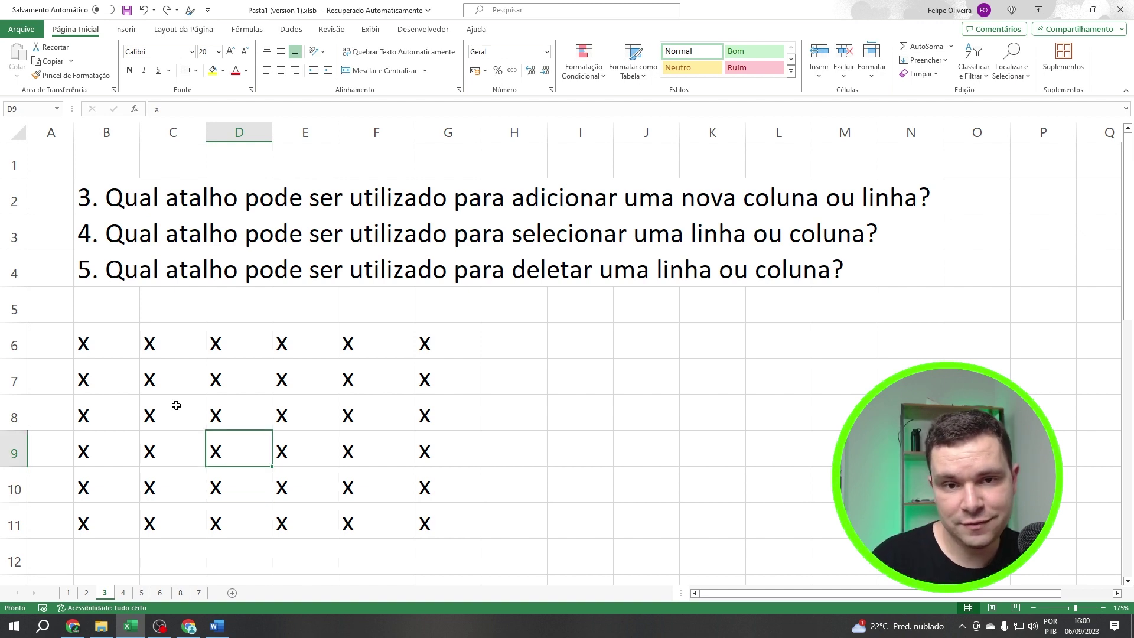
key(shift+space)
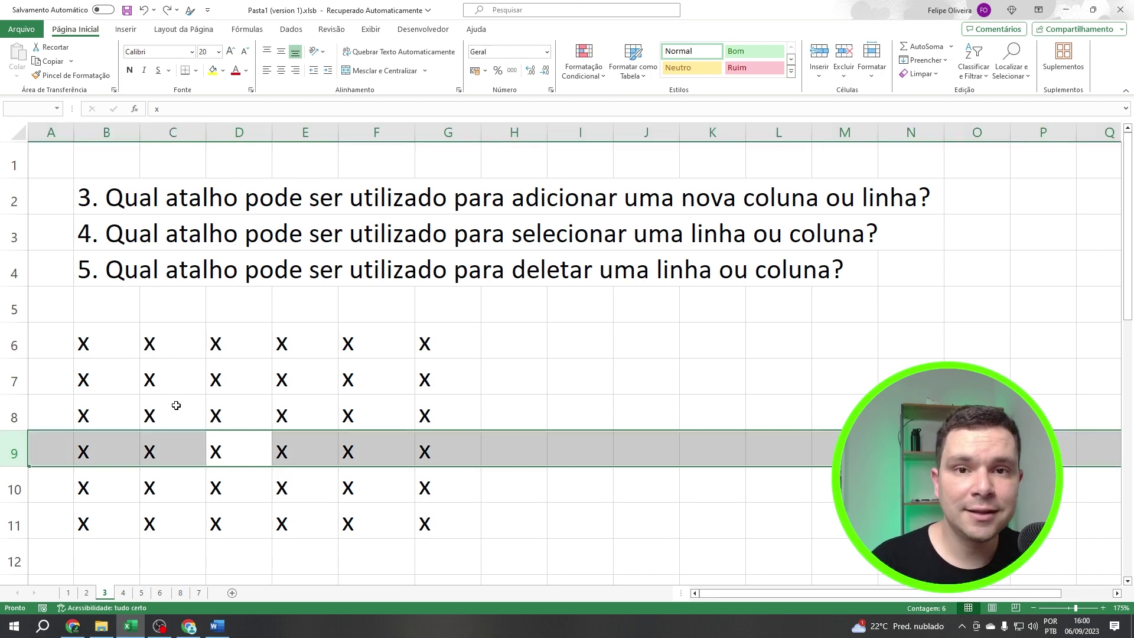
key(ctrl+minus)
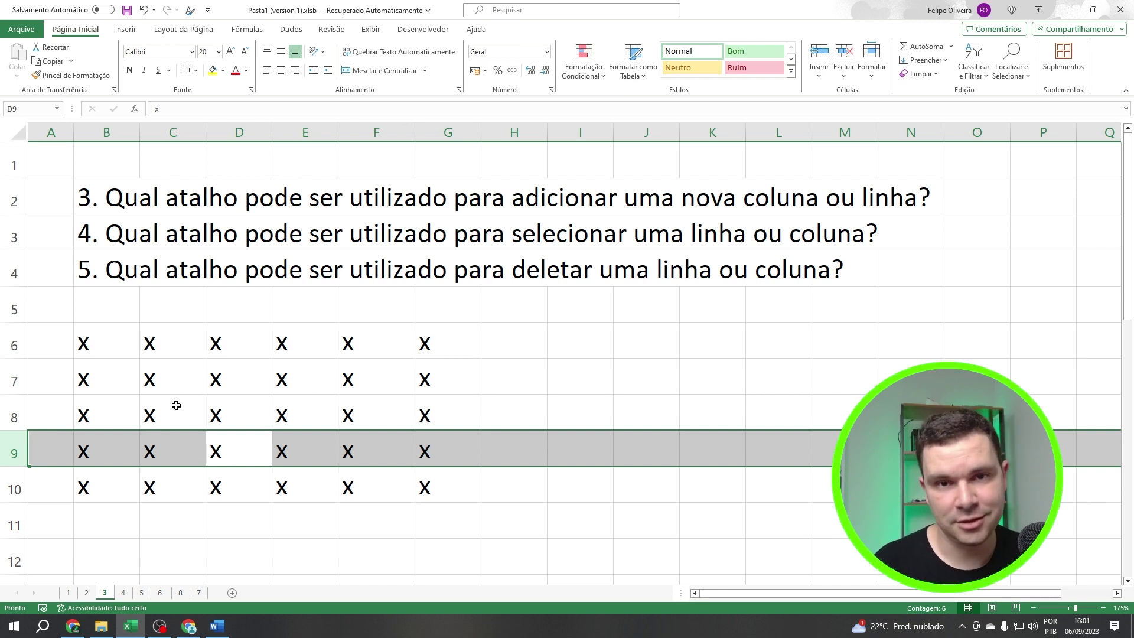
Delete the entire column D, starting from cell D8
key(Up)
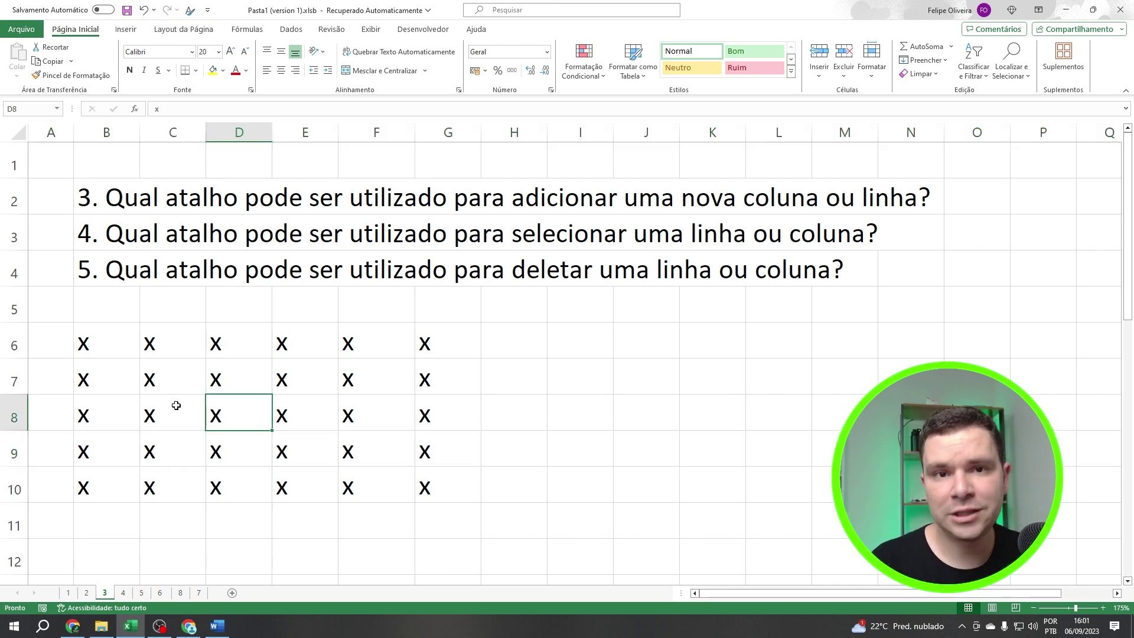
key(ctrl+space)
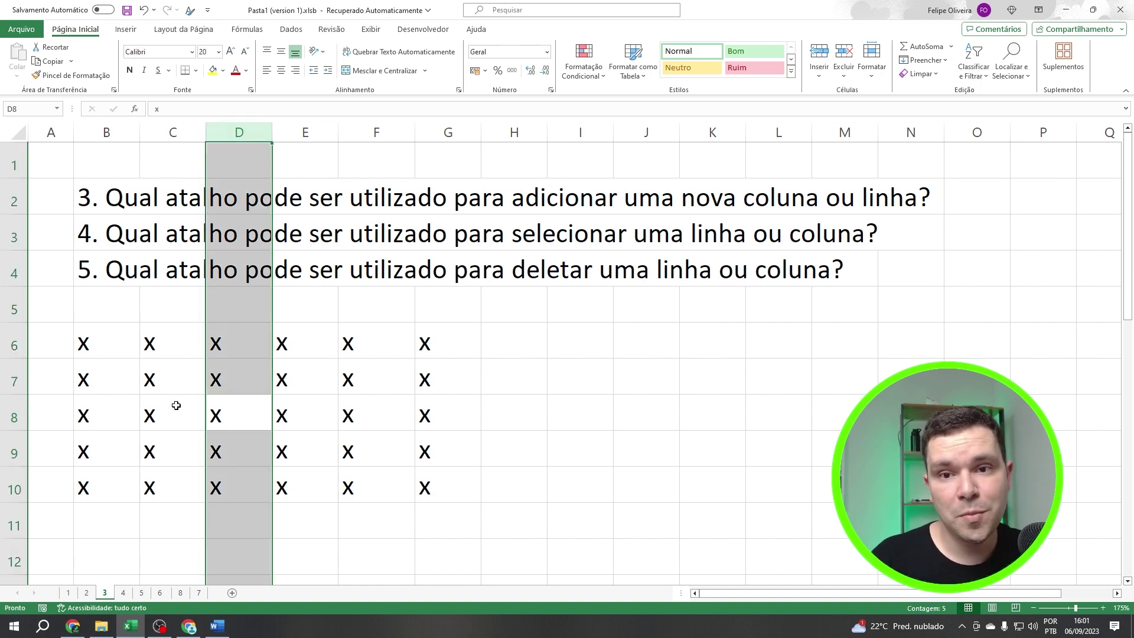
key(ctrl+minus)
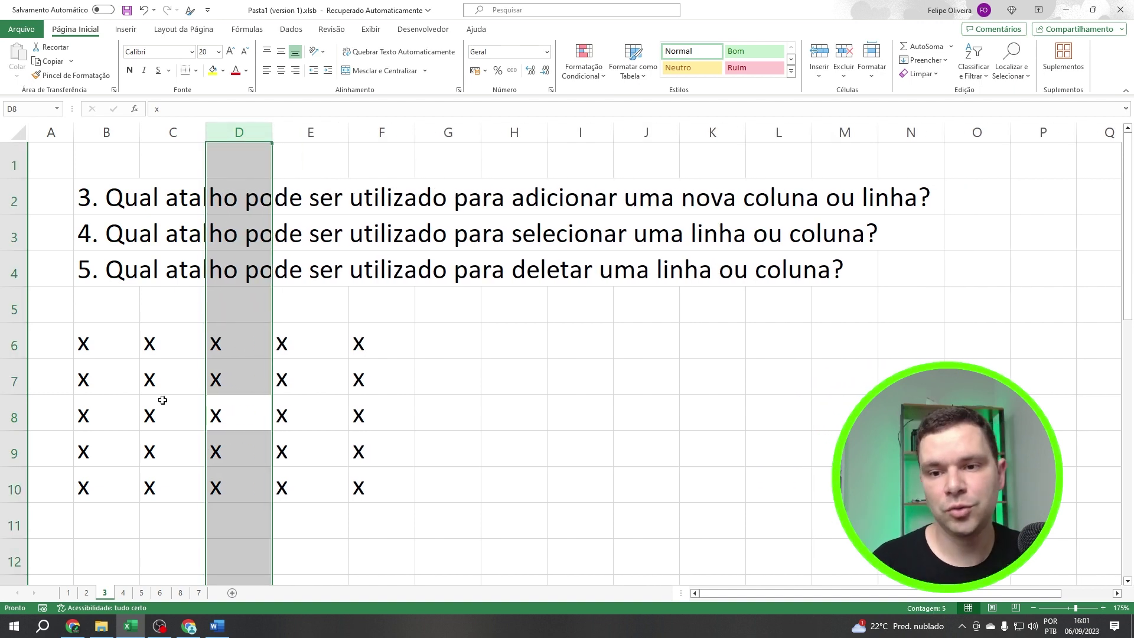
click(177, 438)
Switch to worksheet 4, which holds question 6 about preventing a cell from being copied
click(123, 592)
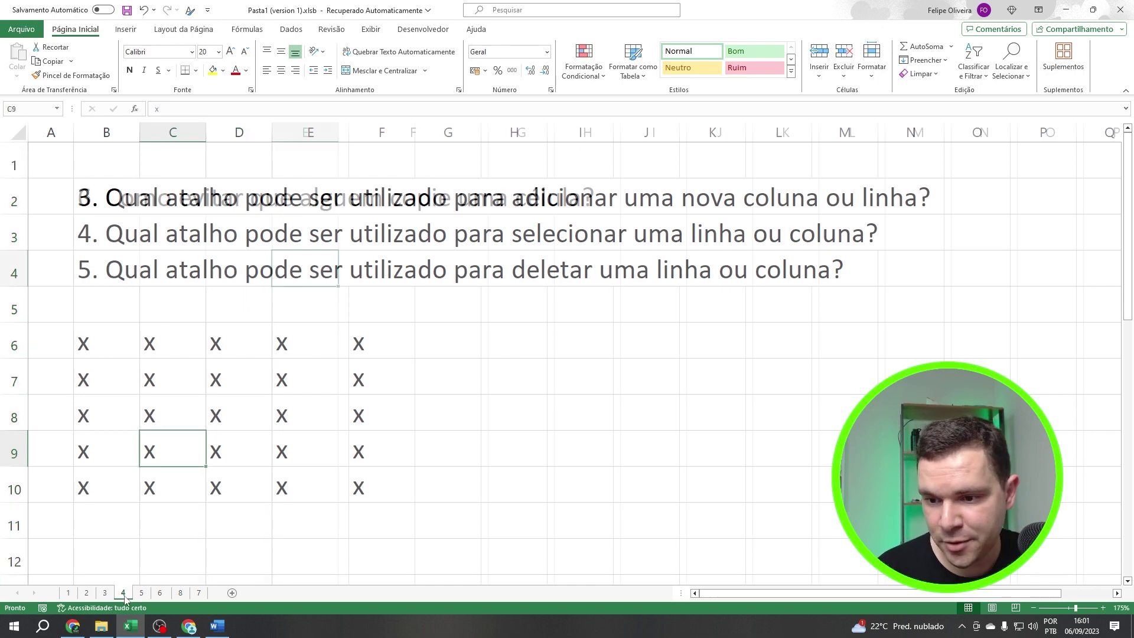
click(134, 313)
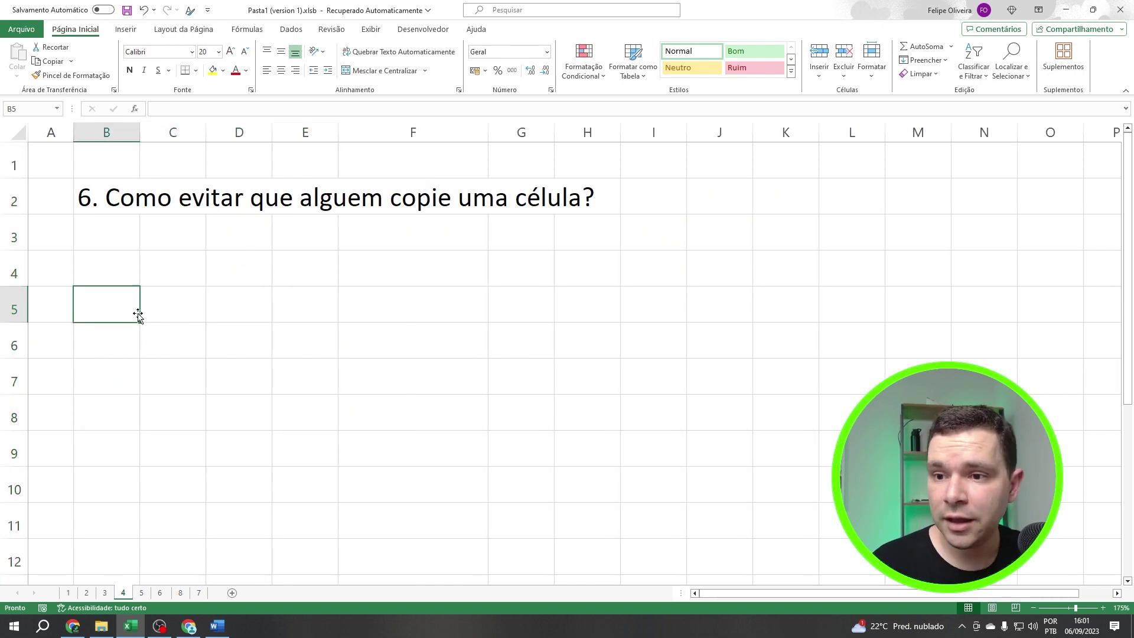
click(190, 332)
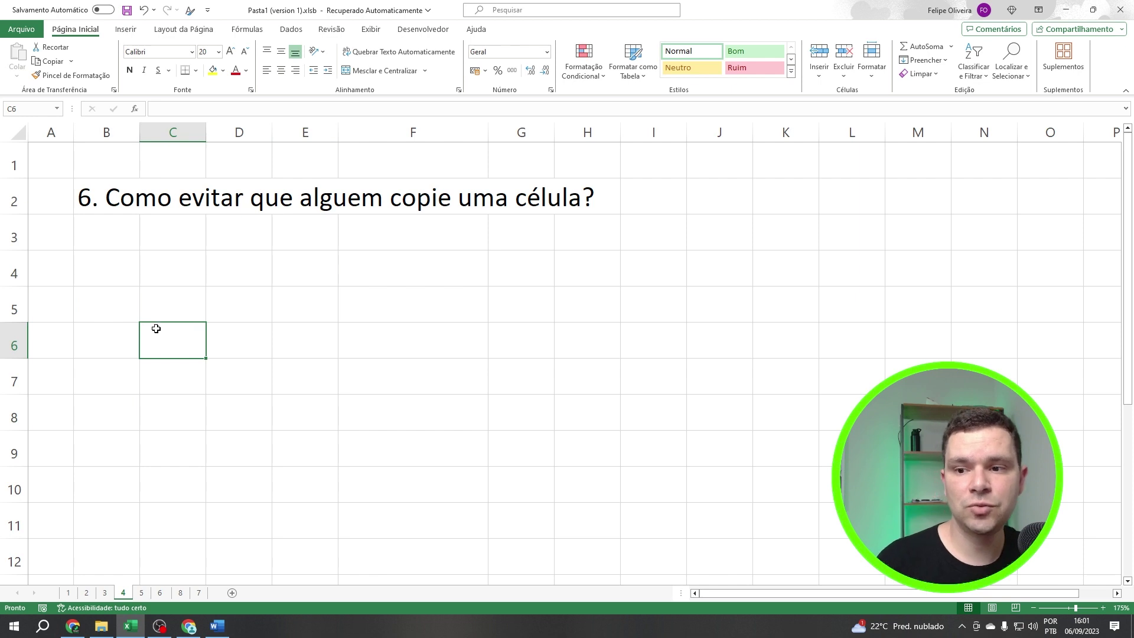
Enter the formula =PI() in cell B5 under question 6
click(127, 308)
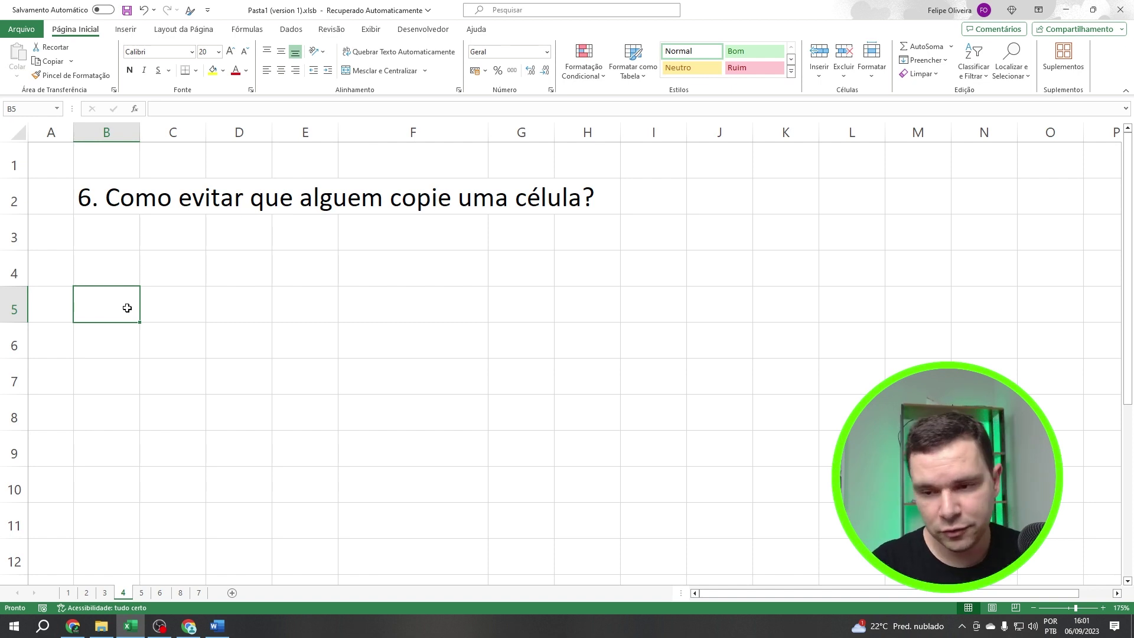
text(=PP)
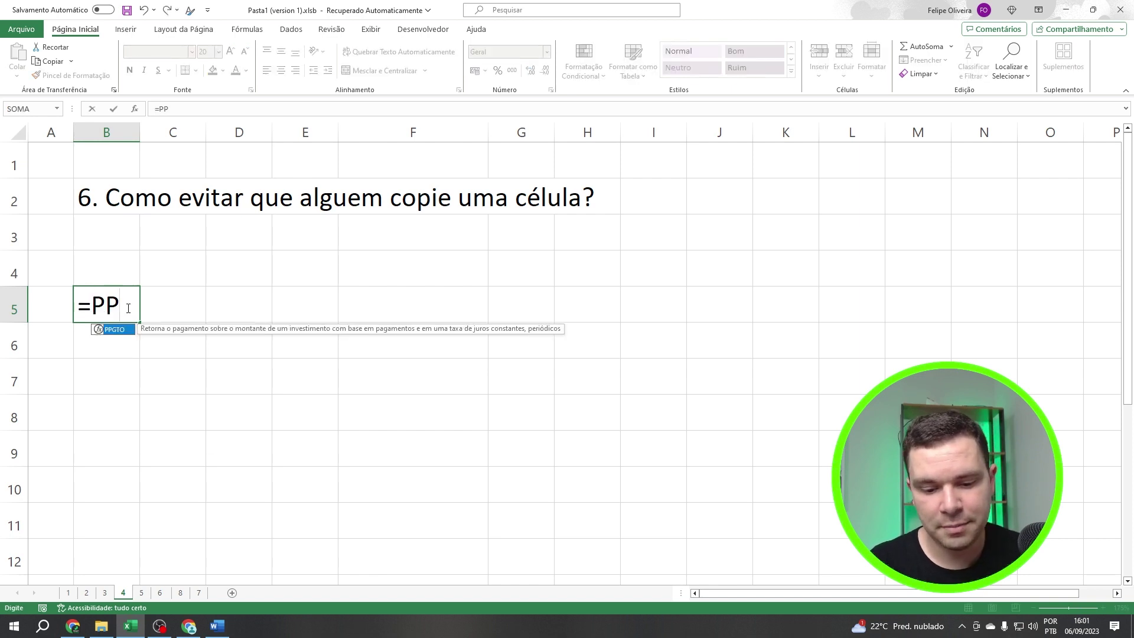
key(Escape)
key(BackSpace)
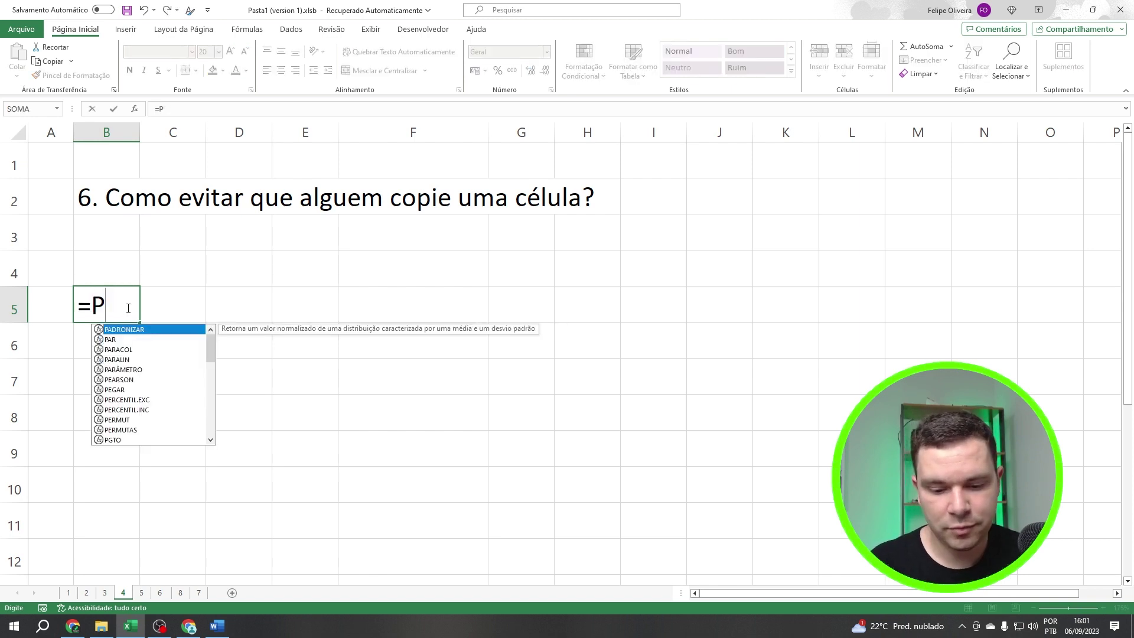
text(i)()
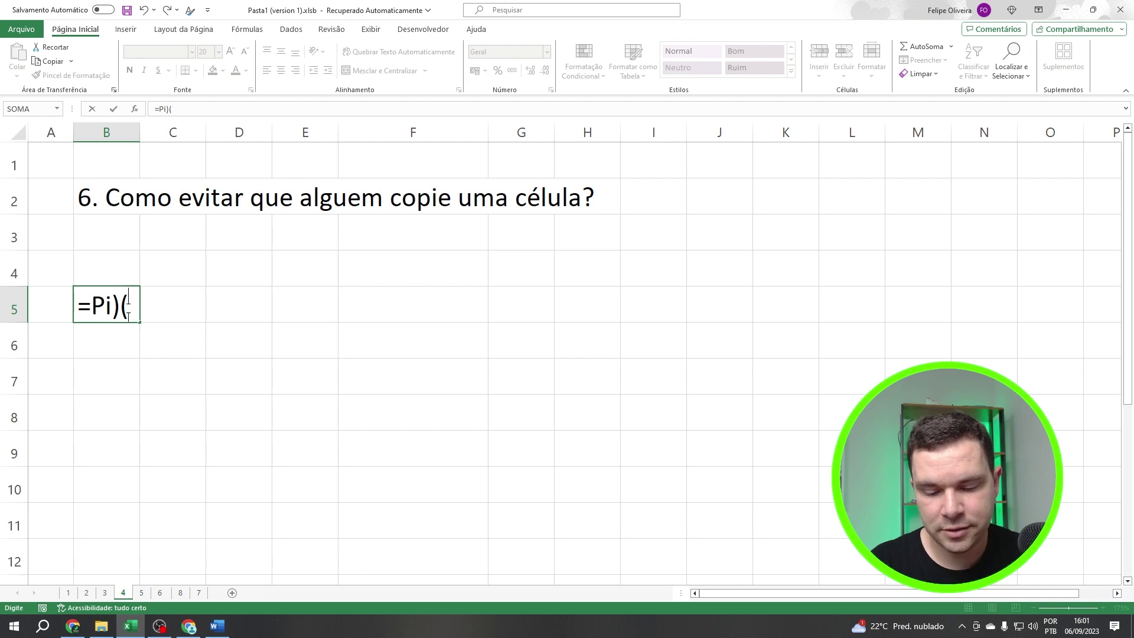
text())
key(BackSpace)
key(BackSpace)
key(BackSpace)
text(()
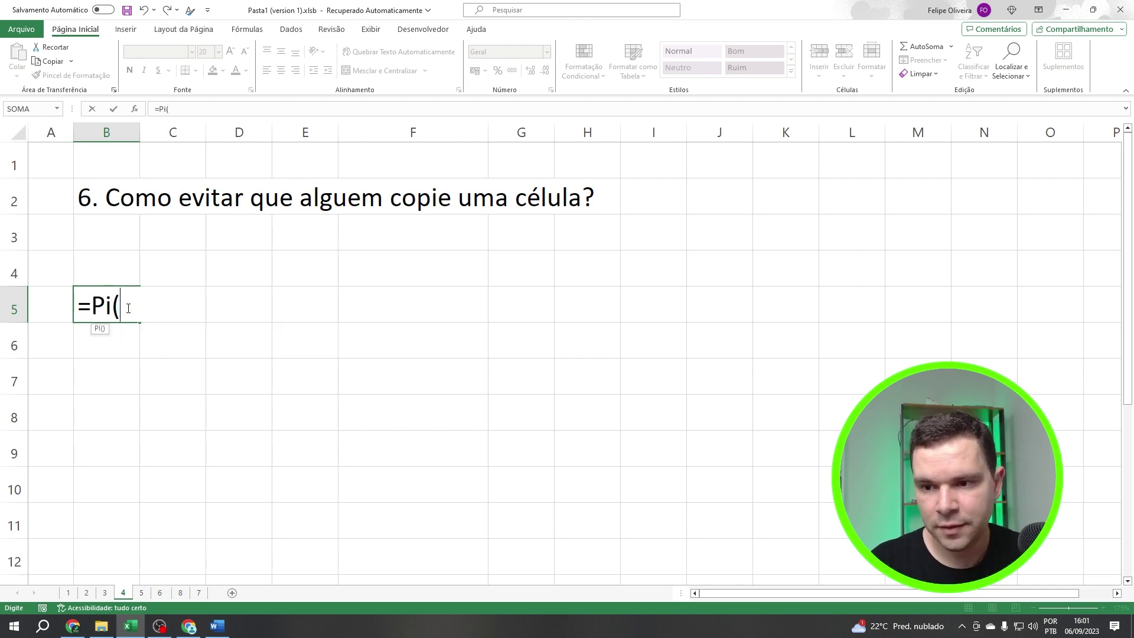
key(Return)
click(183, 349)
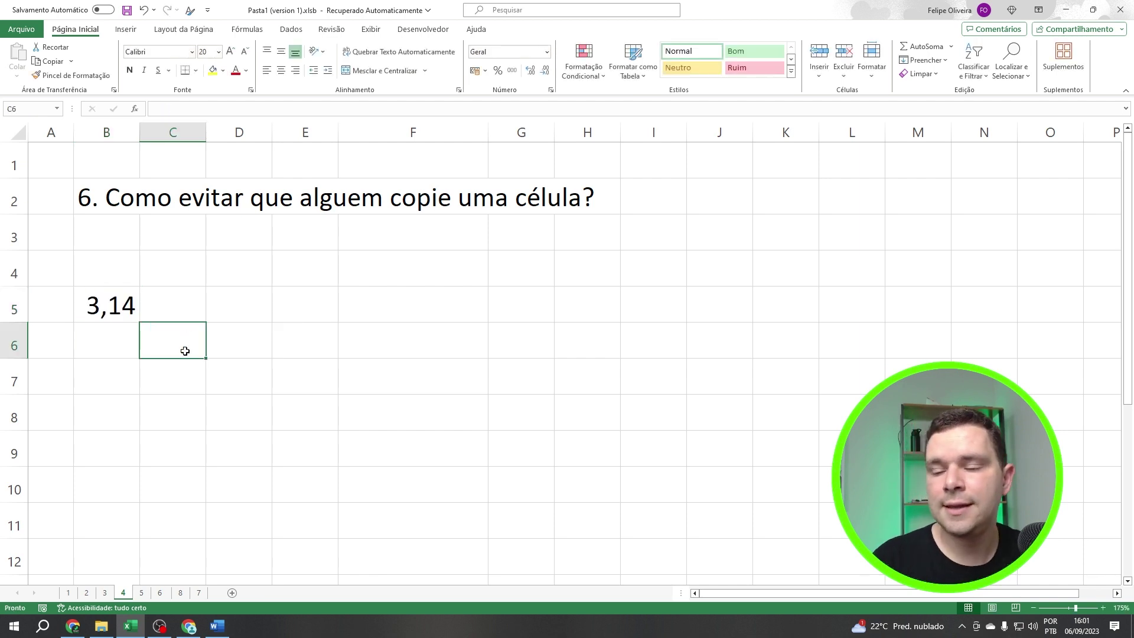
click(135, 336)
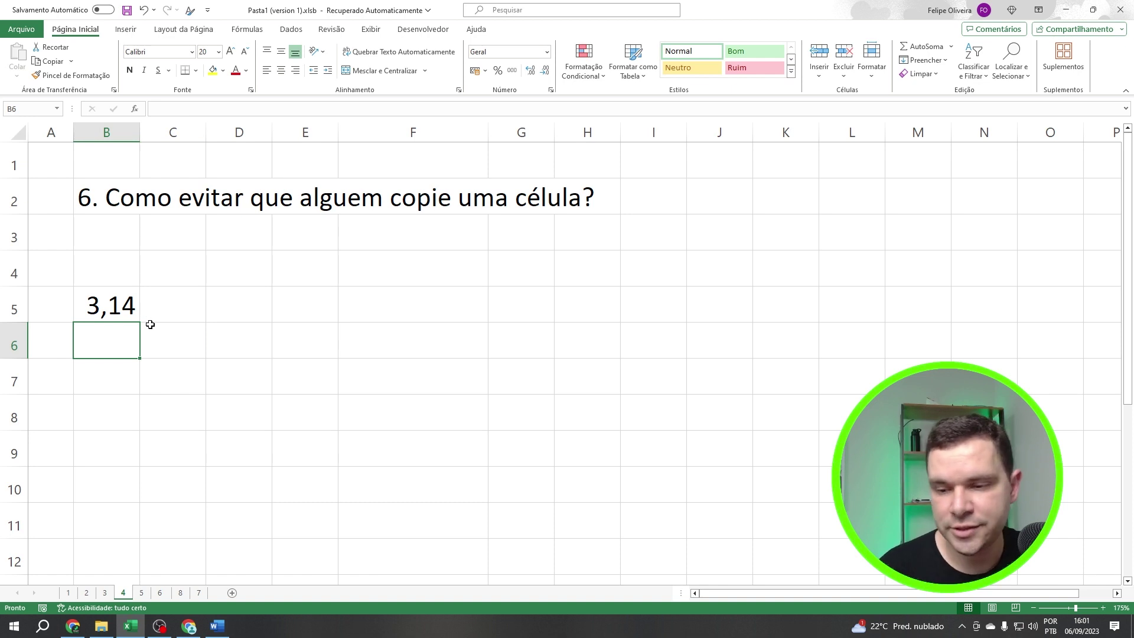
Inspect the formula behind the value in cell B5
click(108, 312)
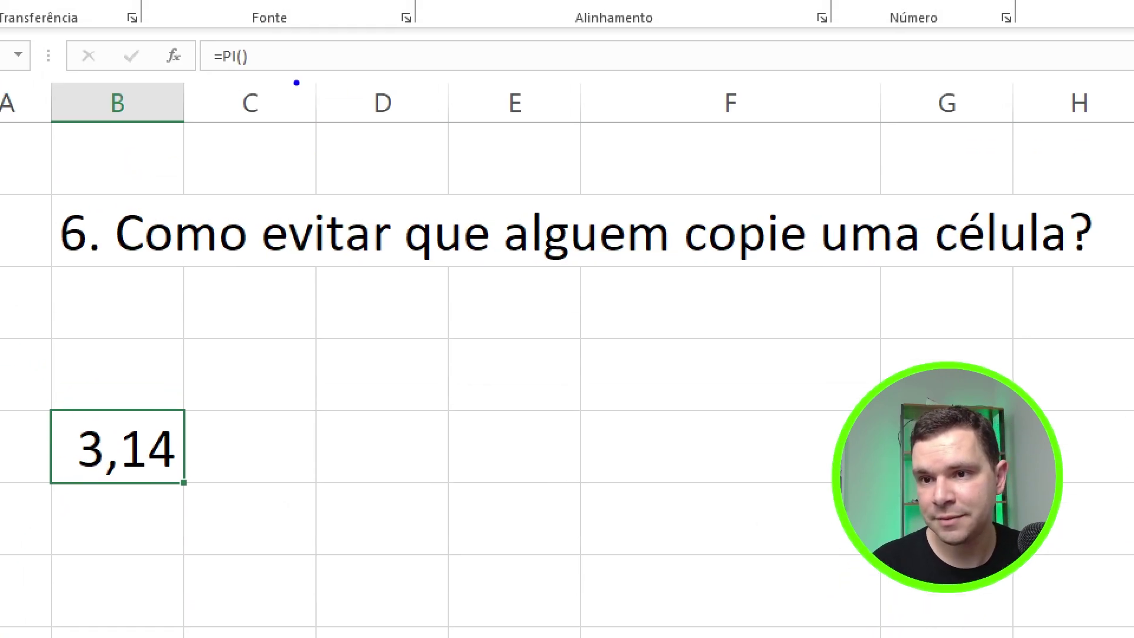
drag(261, 45, 380, 61)
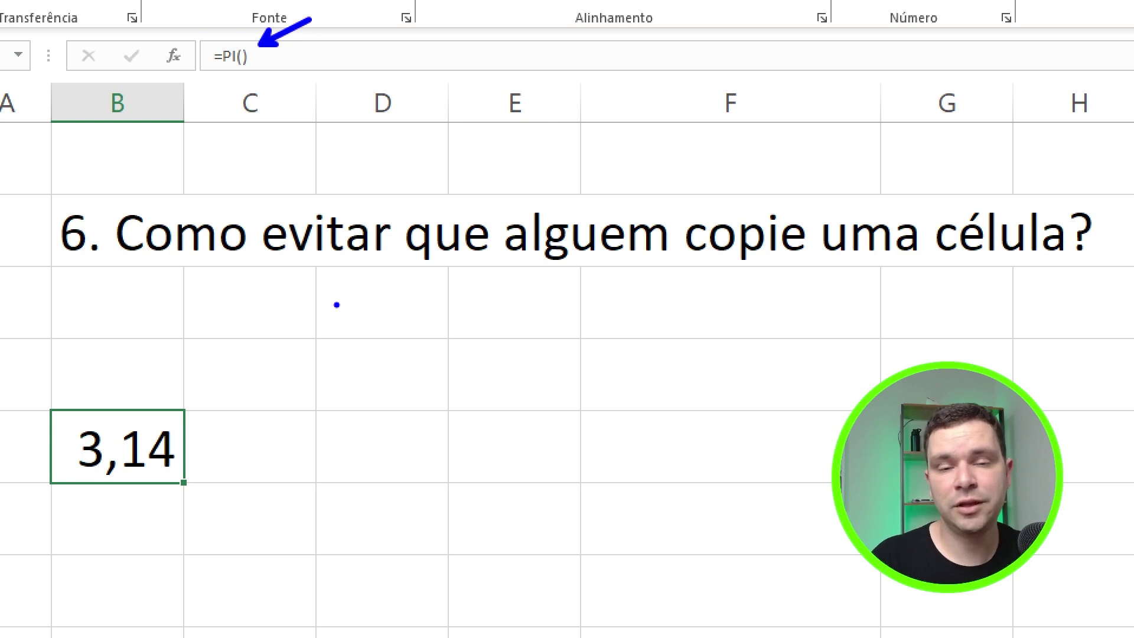
key(Escape)
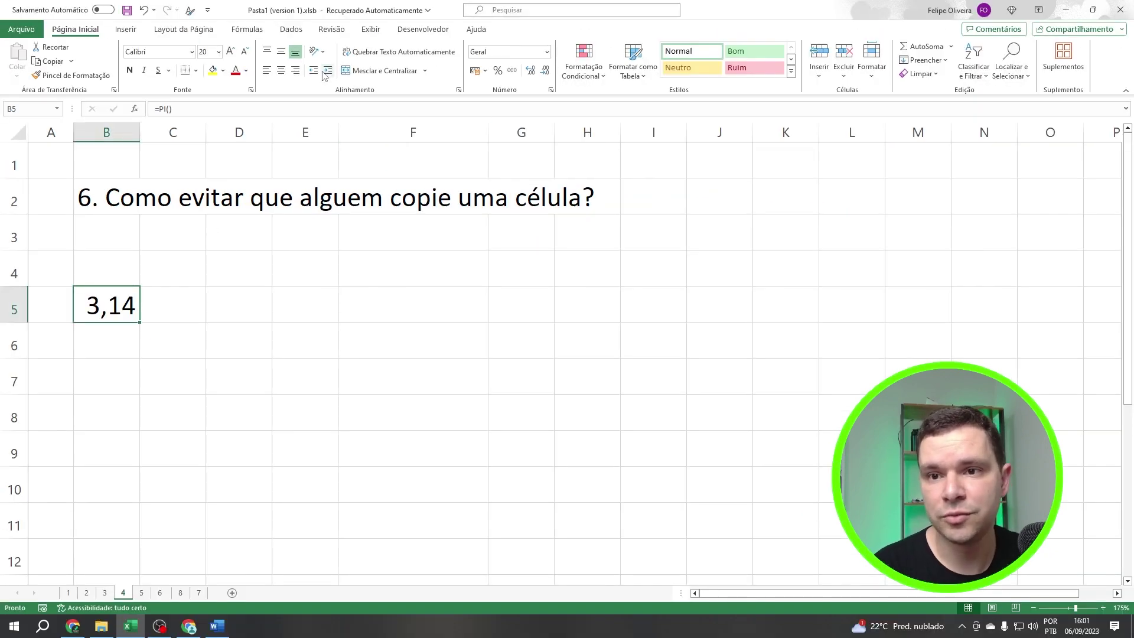
Review the Selecionar células bloqueadas permission in the sheet protection settings and close them without applying protection
click(331, 29)
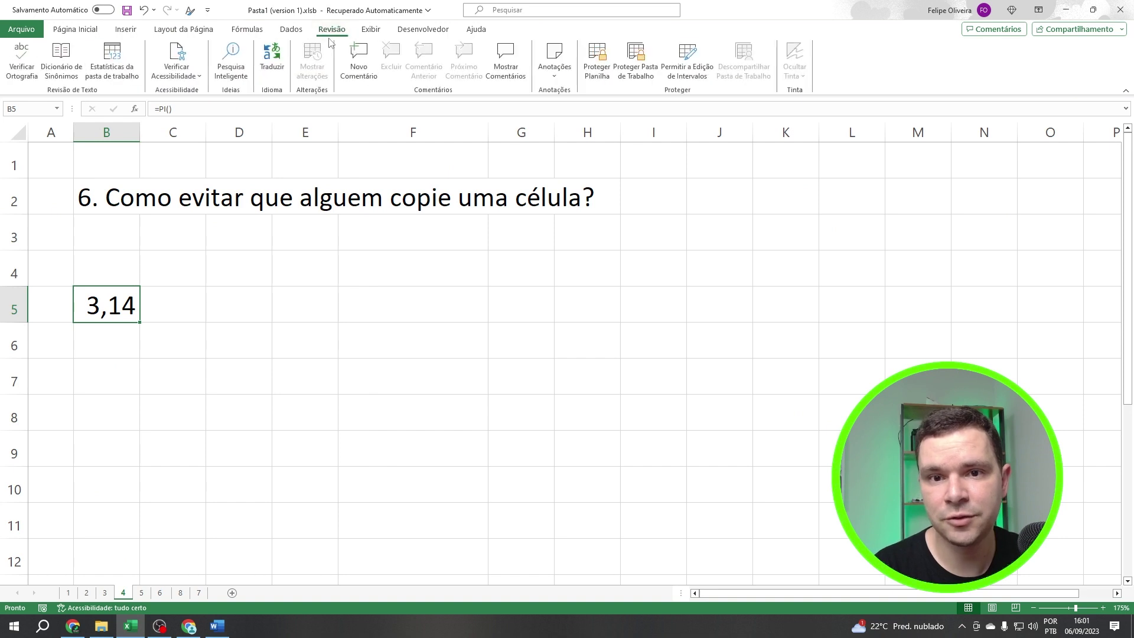
click(594, 74)
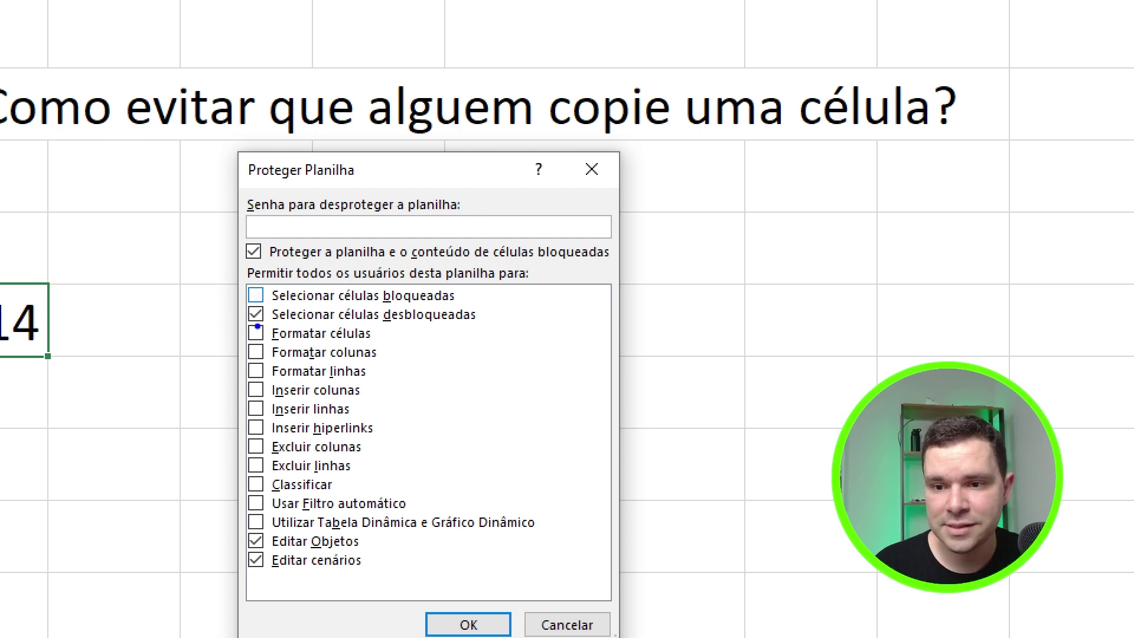
drag(237, 298, 114, 254)
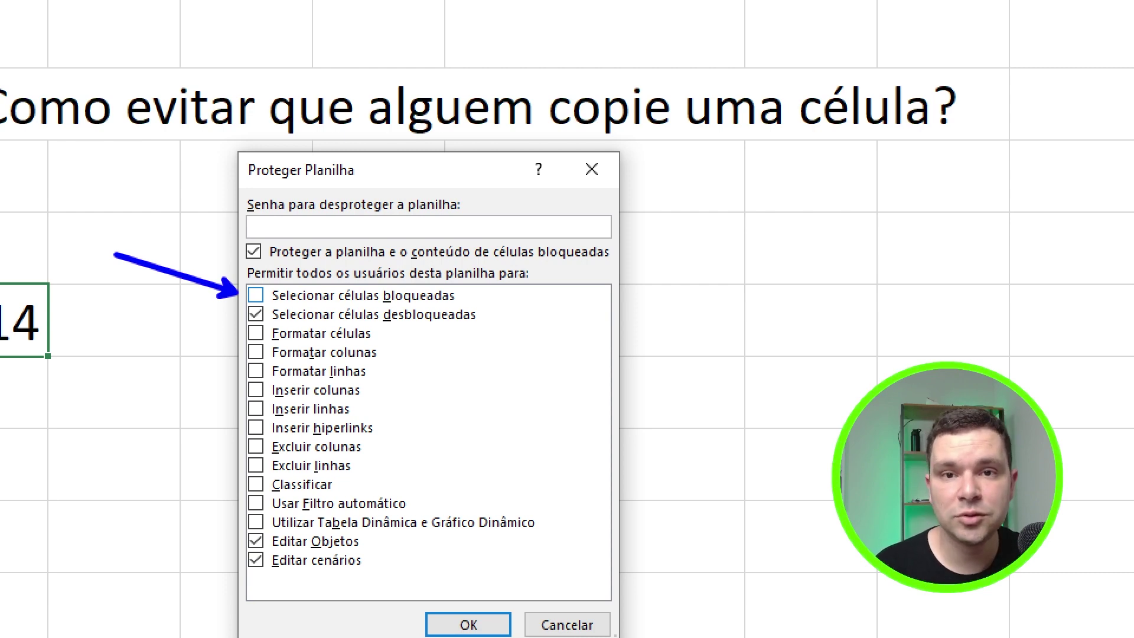
key(Escape)
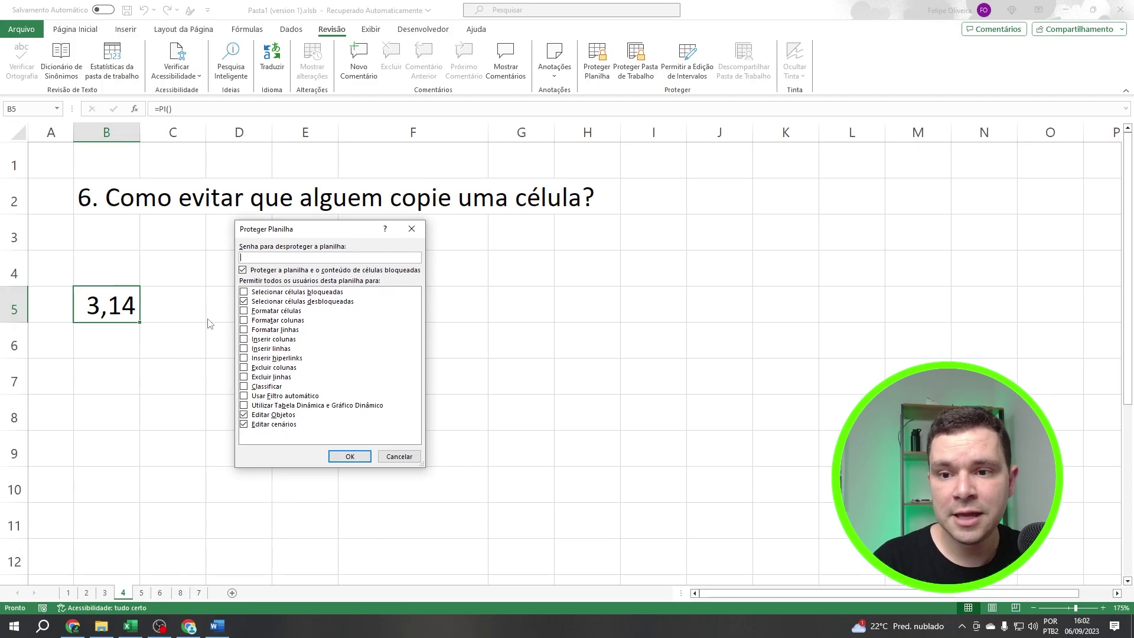
click(411, 230)
click(371, 299)
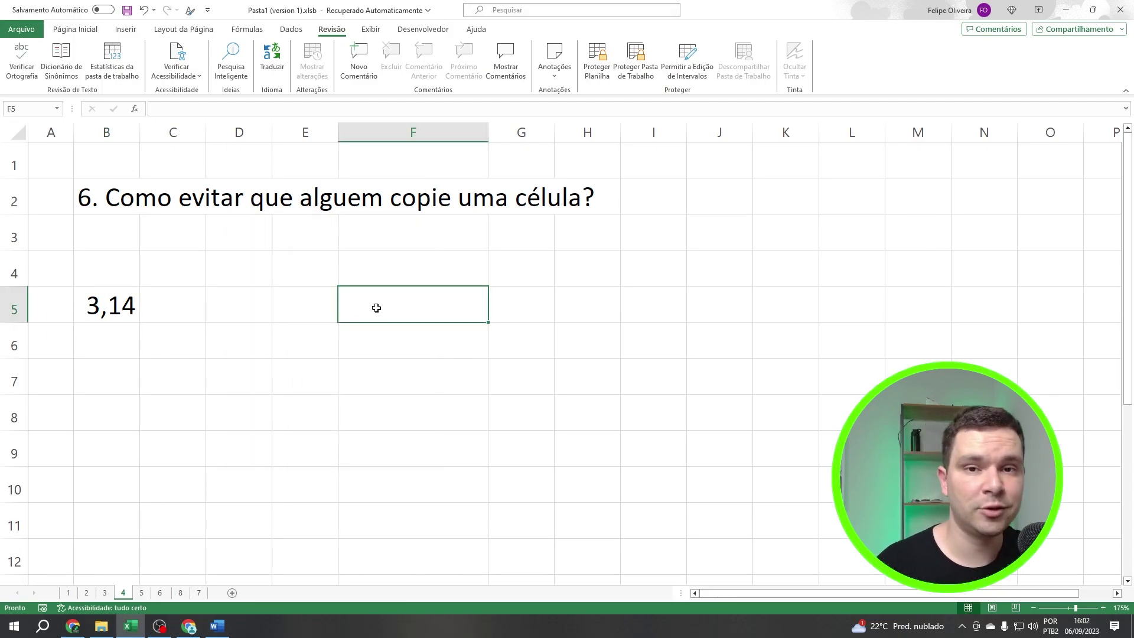
Review the Bloqueadas and Ocultas protection options in the cell format of B5 and keep them as set
click(122, 320)
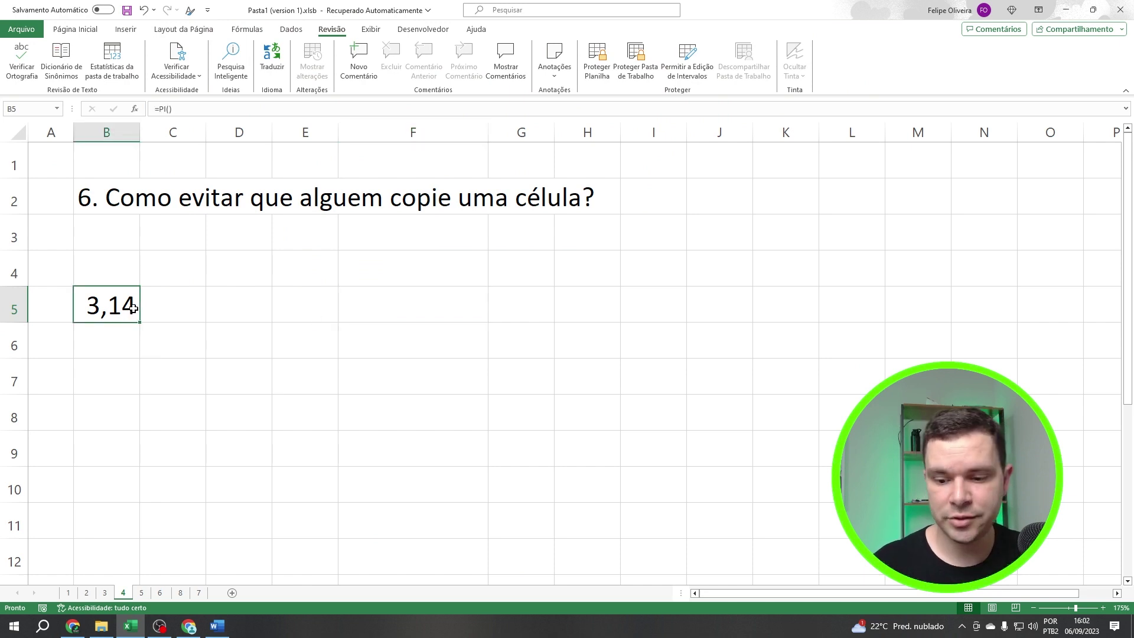
key(ctrl+1)
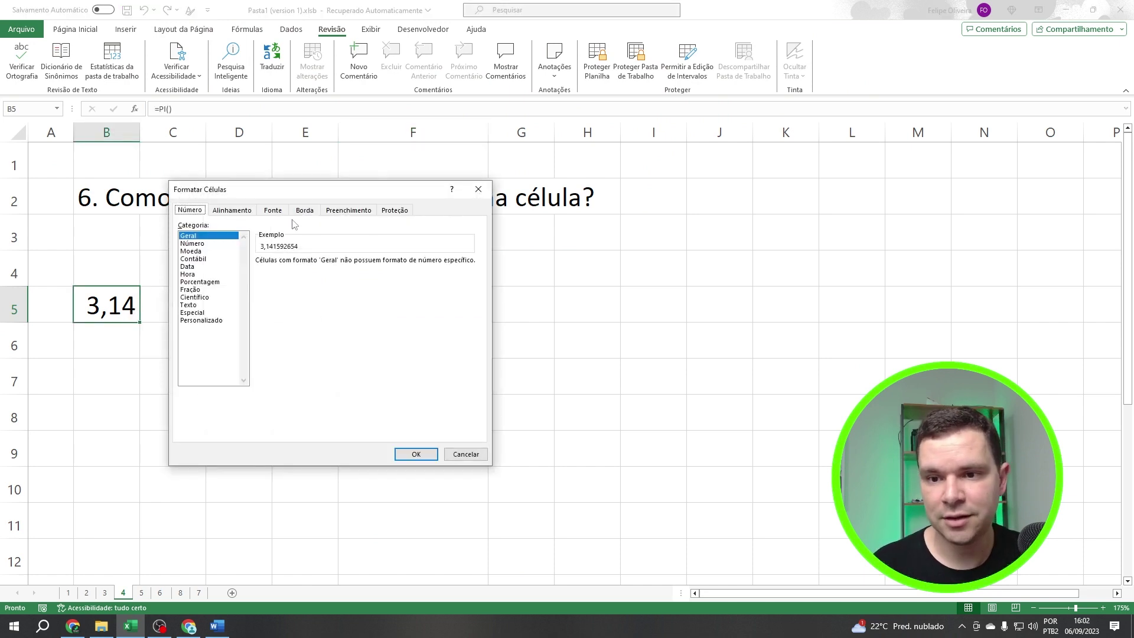
click(364, 179)
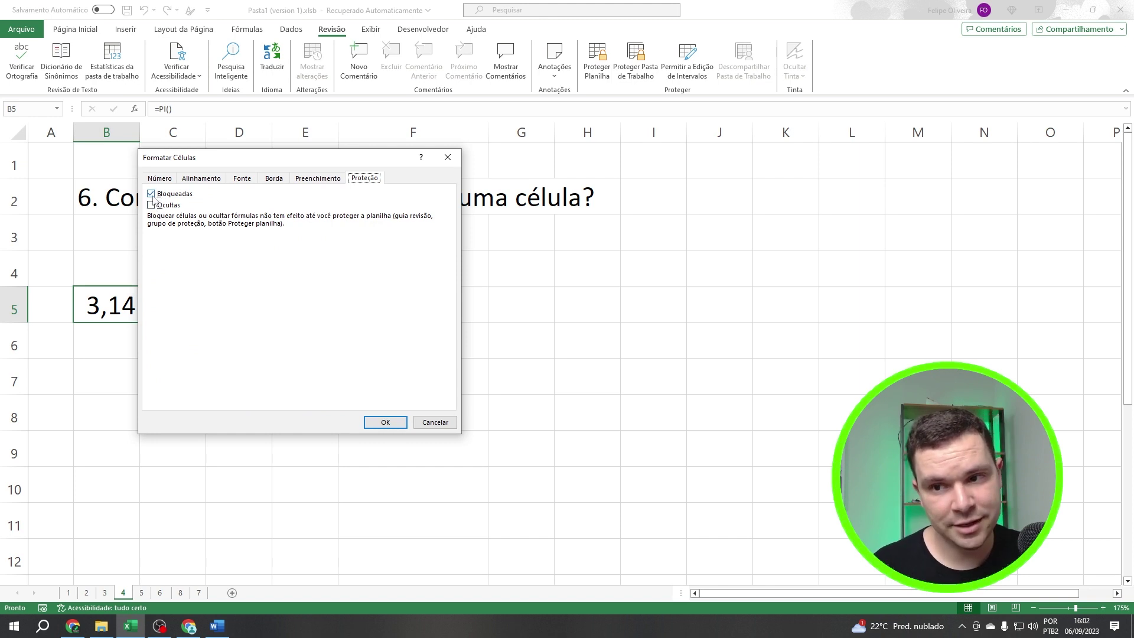
click(385, 421)
Protect the worksheet without a password or permission for Selecionar células bloqueadas, and remove the protection again
click(595, 69)
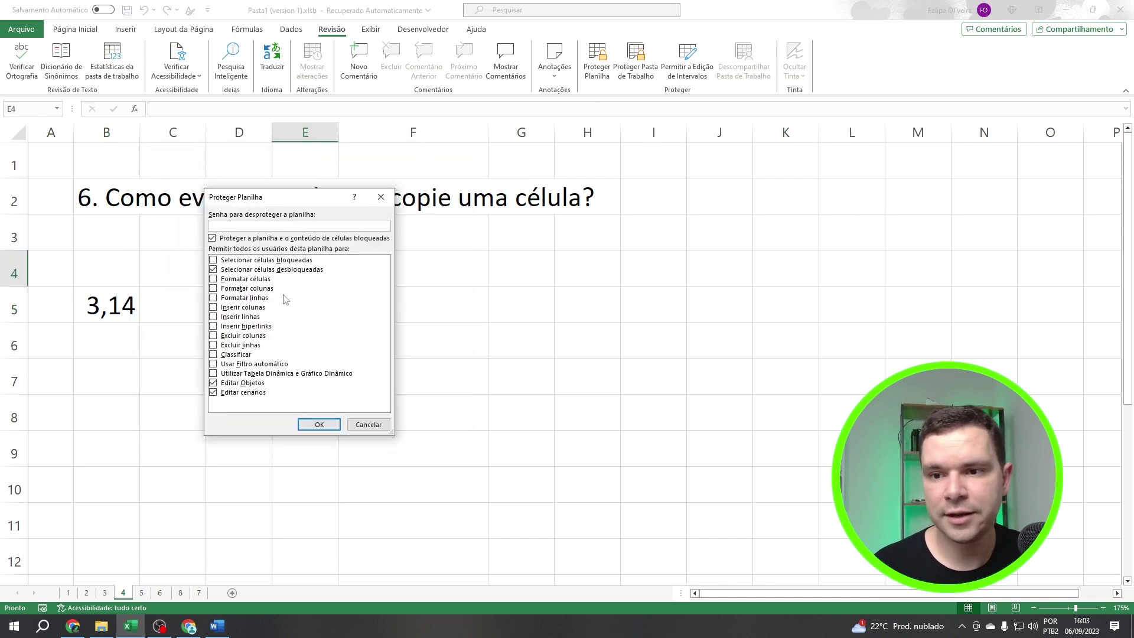
drag(328, 195, 540, 126)
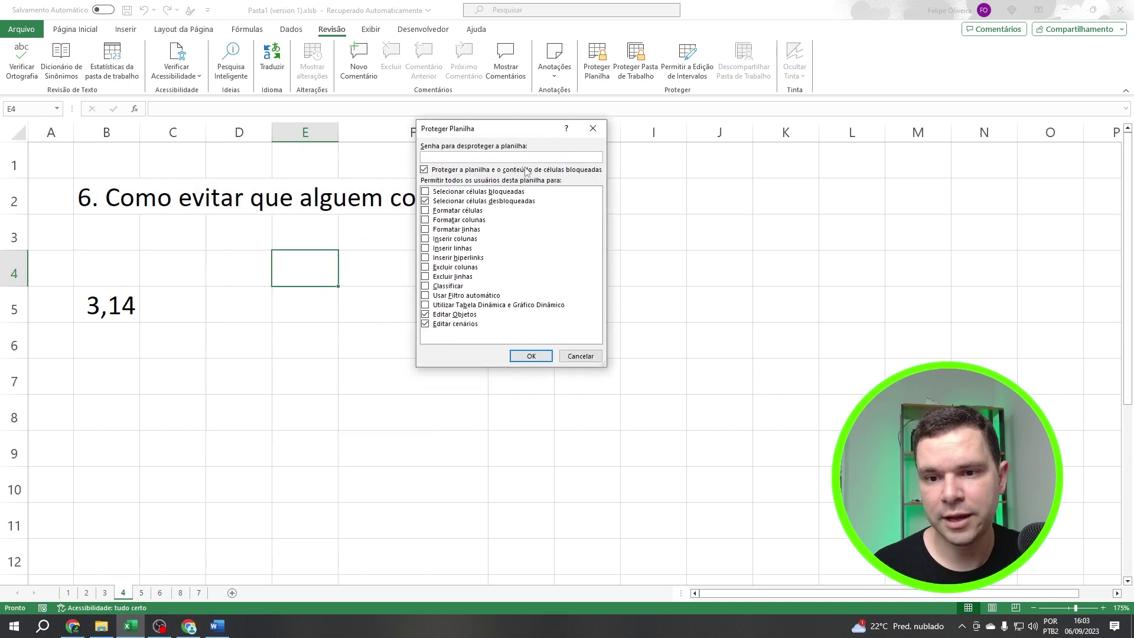
click(530, 356)
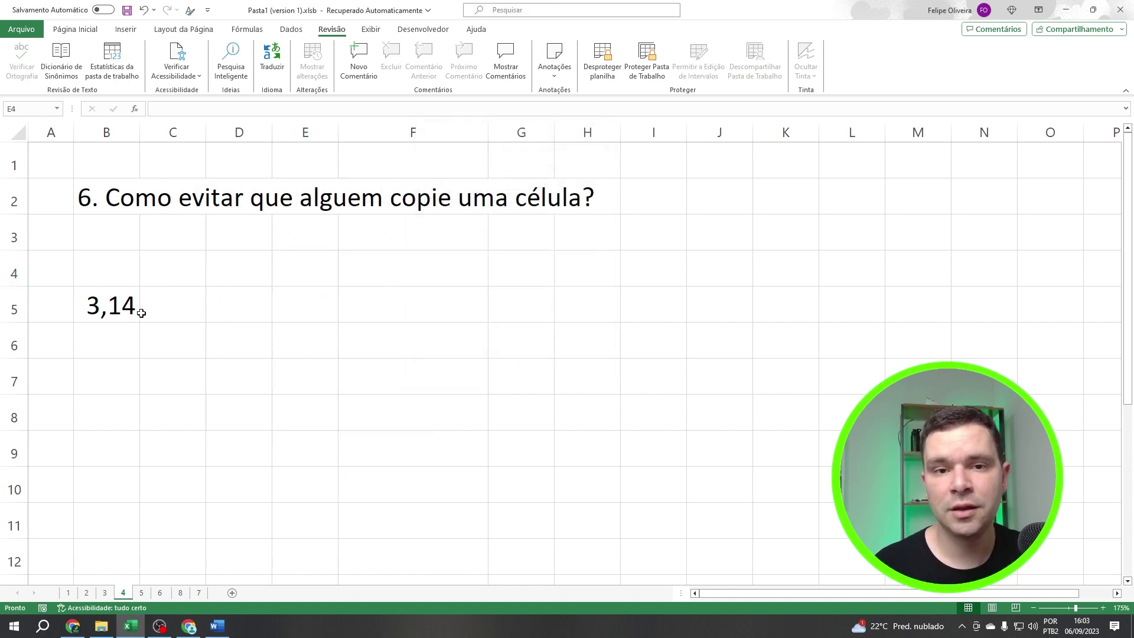
click(602, 56)
Switch to worksheet 5, which holds question 7 about what functions are in Excel
click(141, 592)
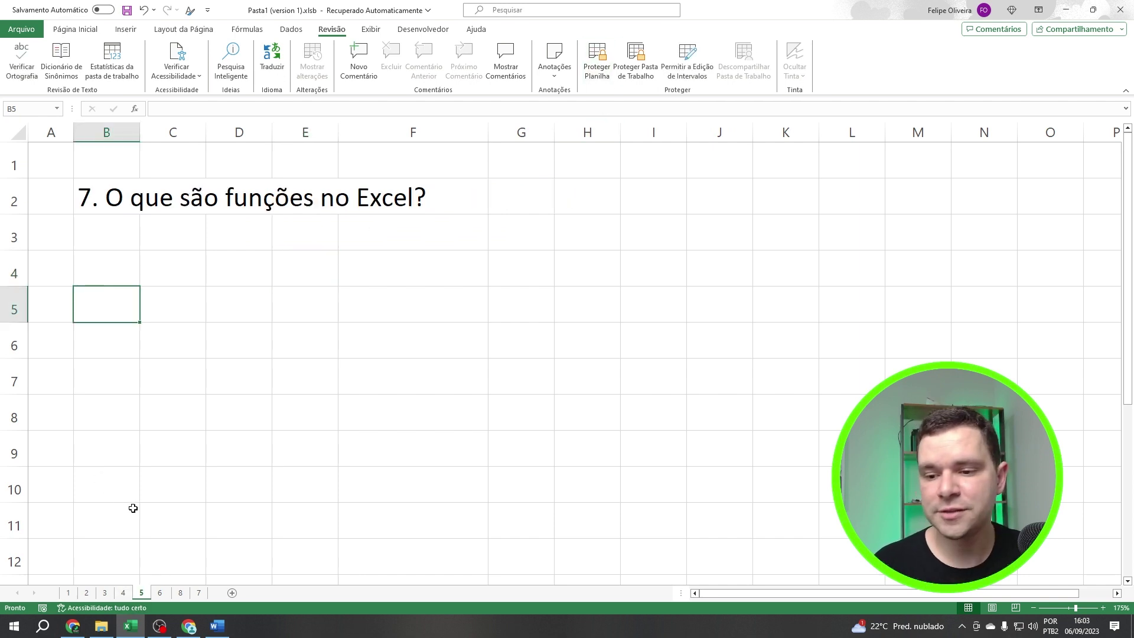
Enter the labels A, B and C in cells B4 to B6 under question 7
click(127, 275)
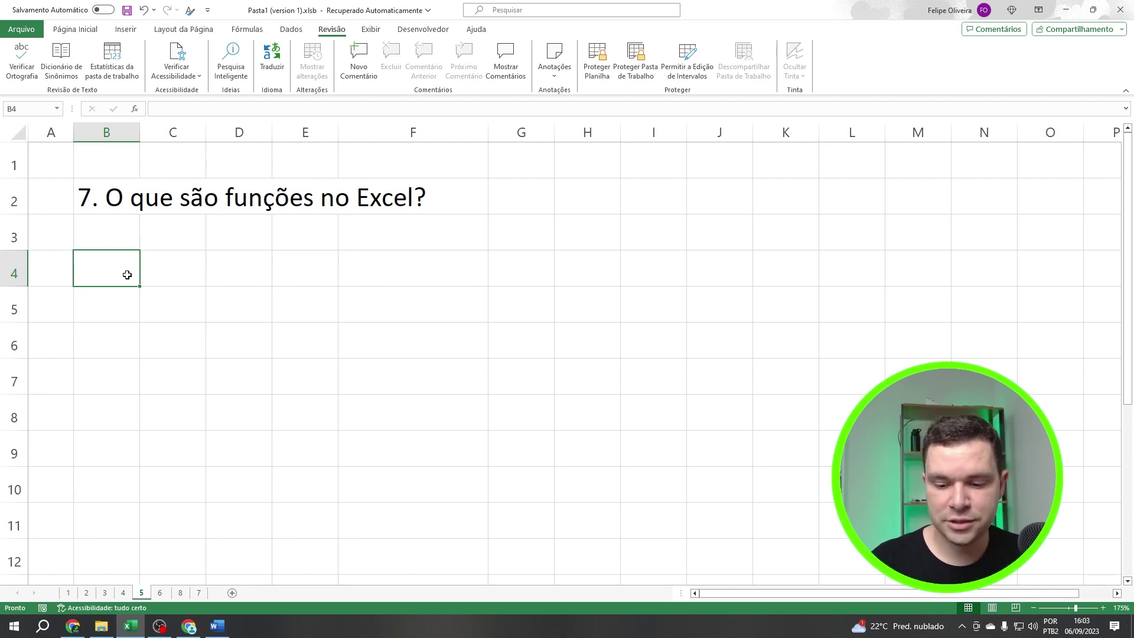
text(A)
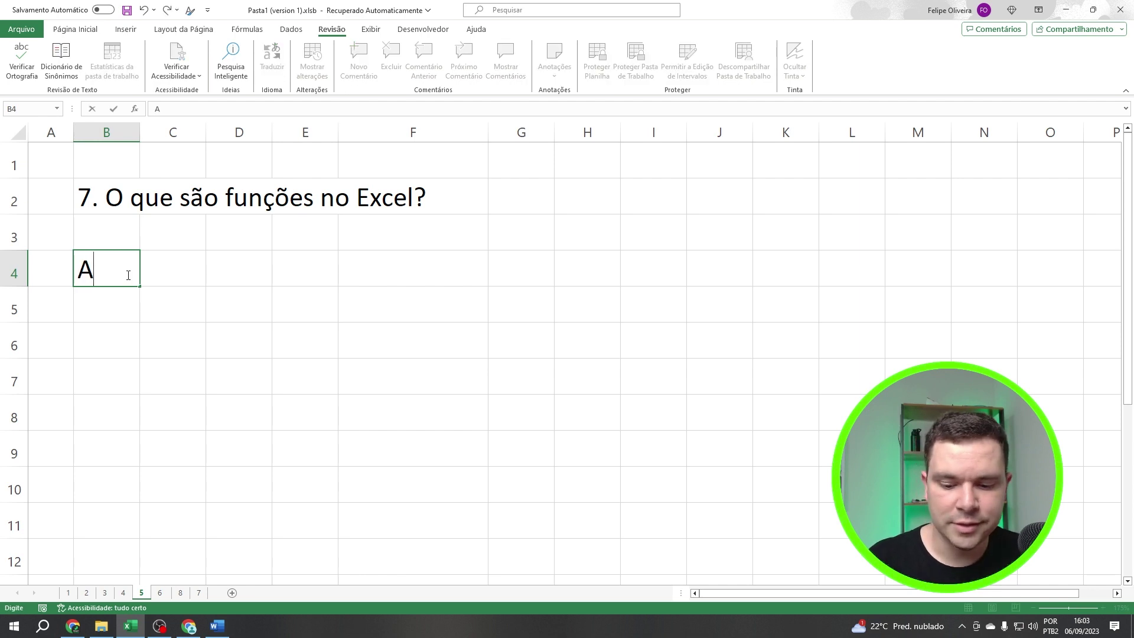
key(Return)
text(B)
key(Return)
text(C)
key(Right)
Fill cells C4 to C6 beside the labels with the values 12, 8 and 9
key(Up)
key(Up)
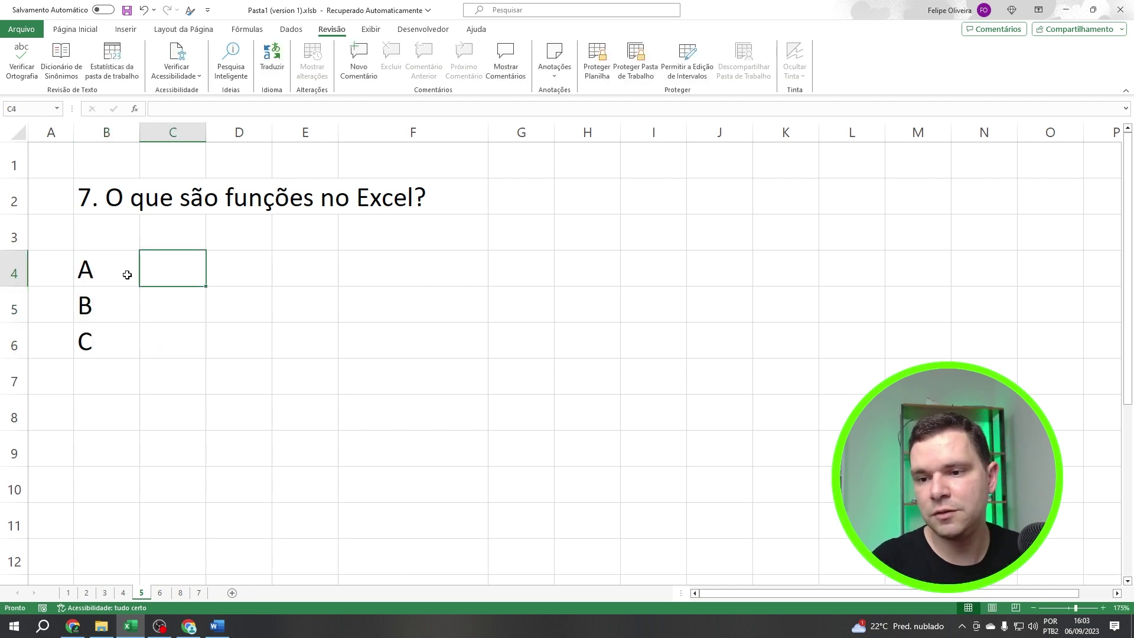
text(12)
key(Return)
text(8)
key(Return)
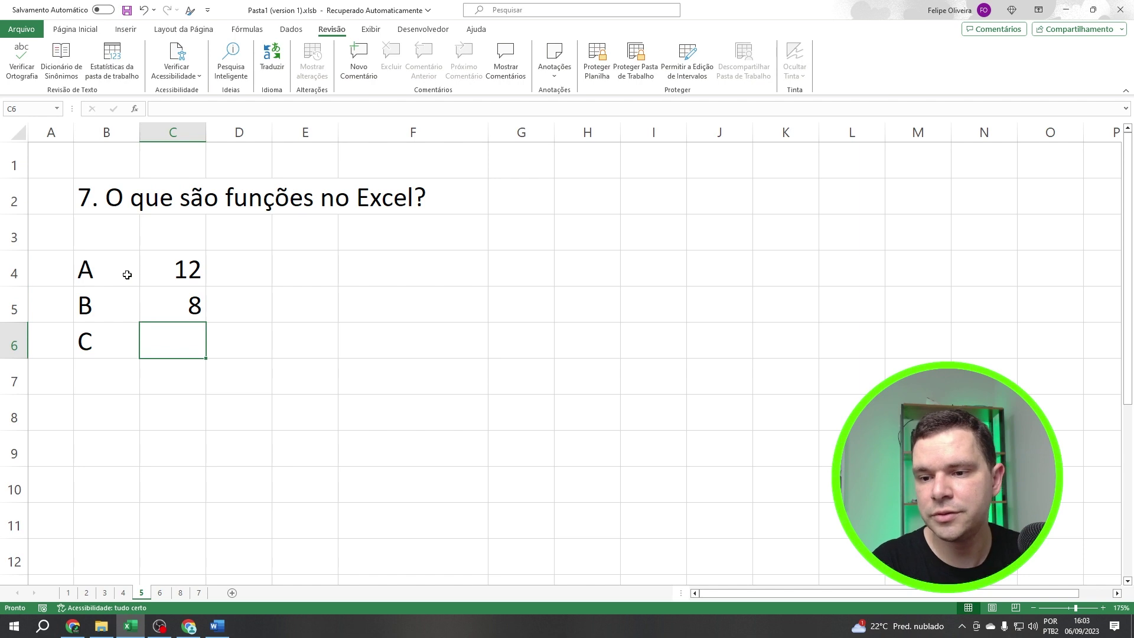
text(9)
key(Return)
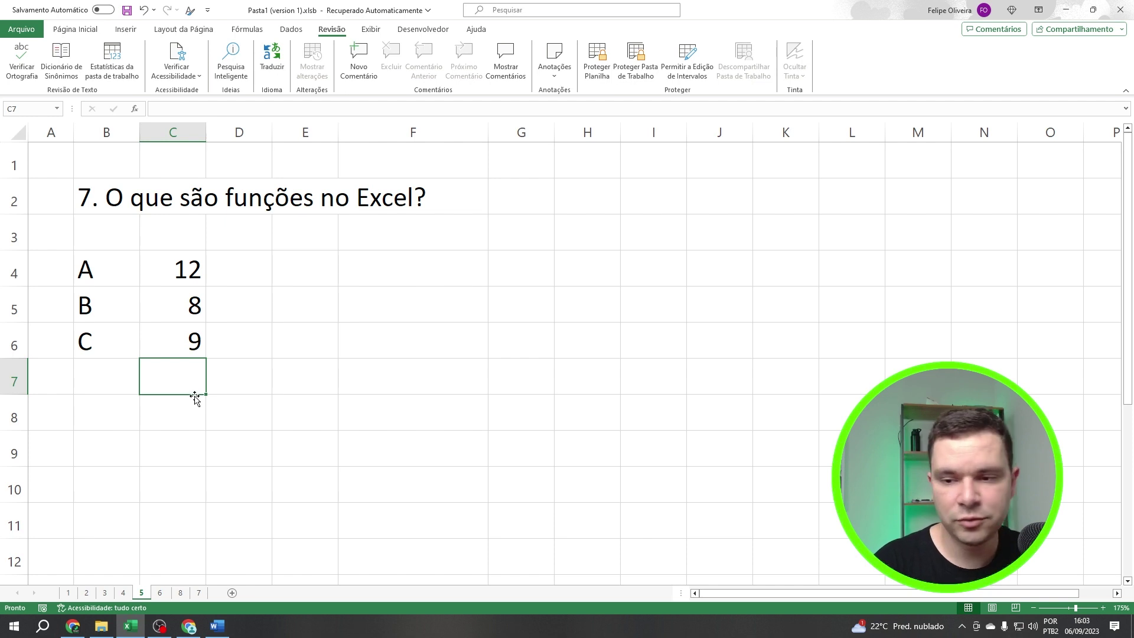
Calculate the average manually in cell C7 with the formula =(C4+C5+C6)/3
text(=)
click(184, 276)
text(+)
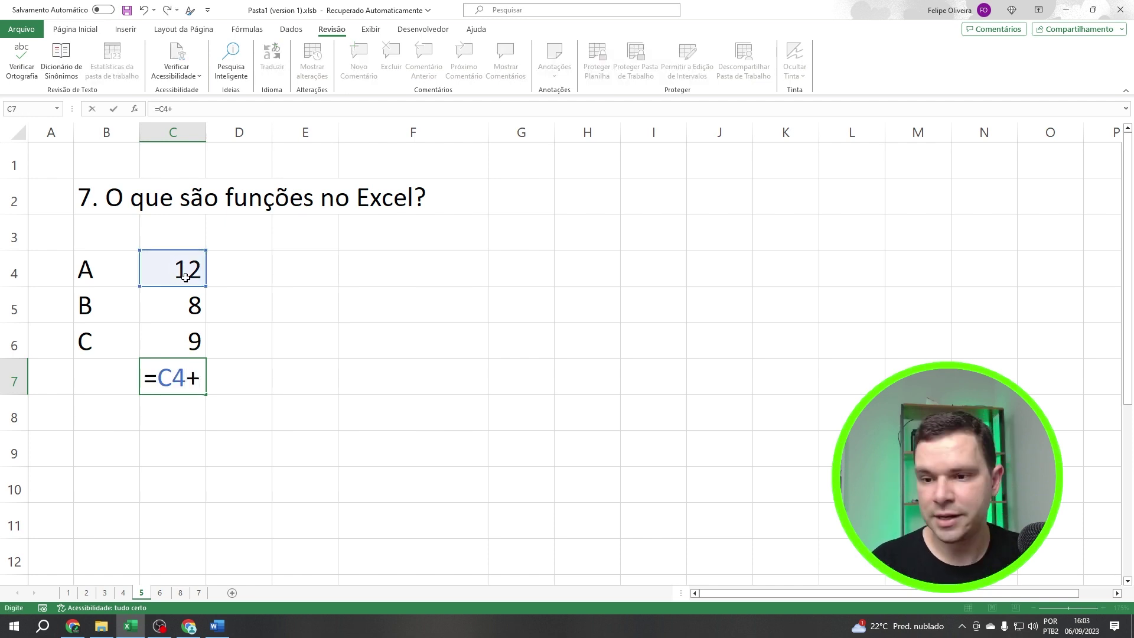
click(190, 305)
text(+)
click(178, 332)
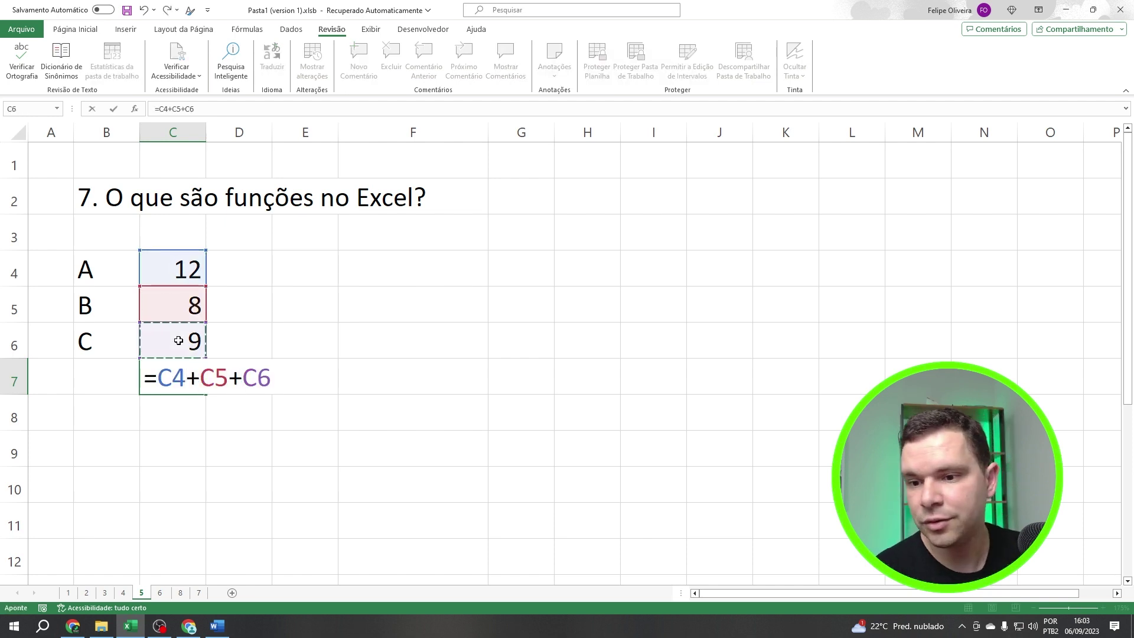
click(165, 377)
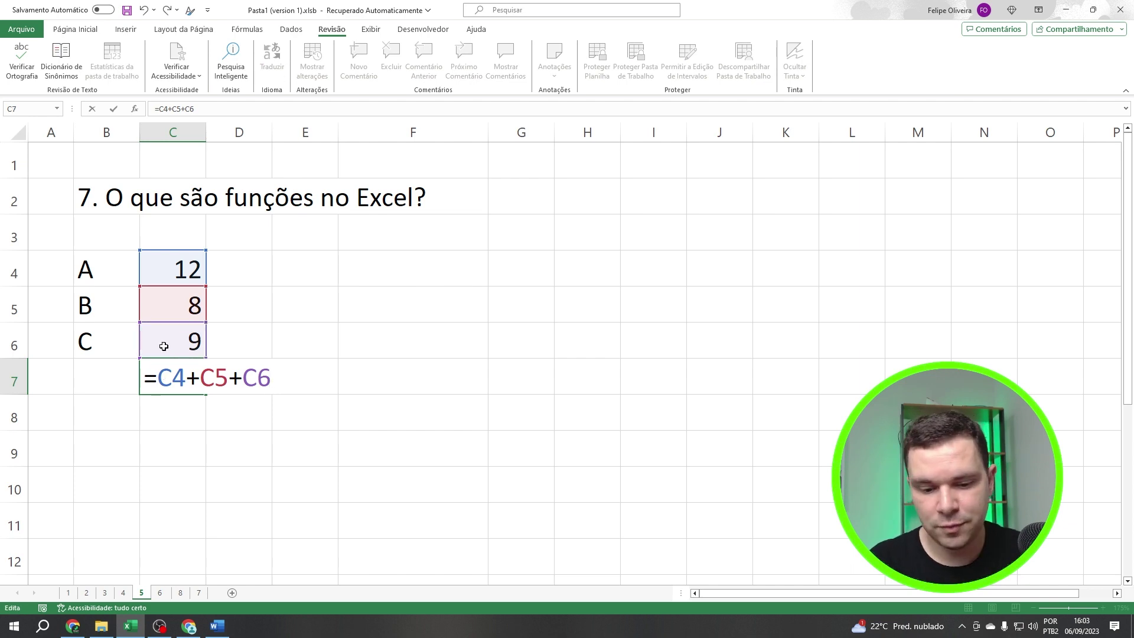
text(()
click(284, 362)
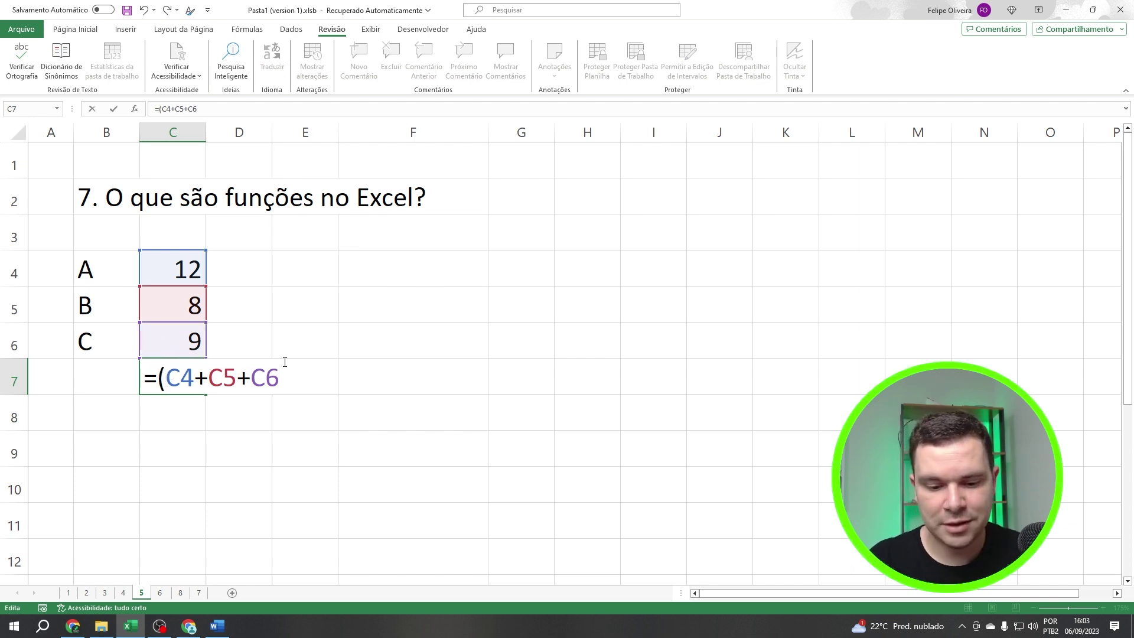
text()/3)
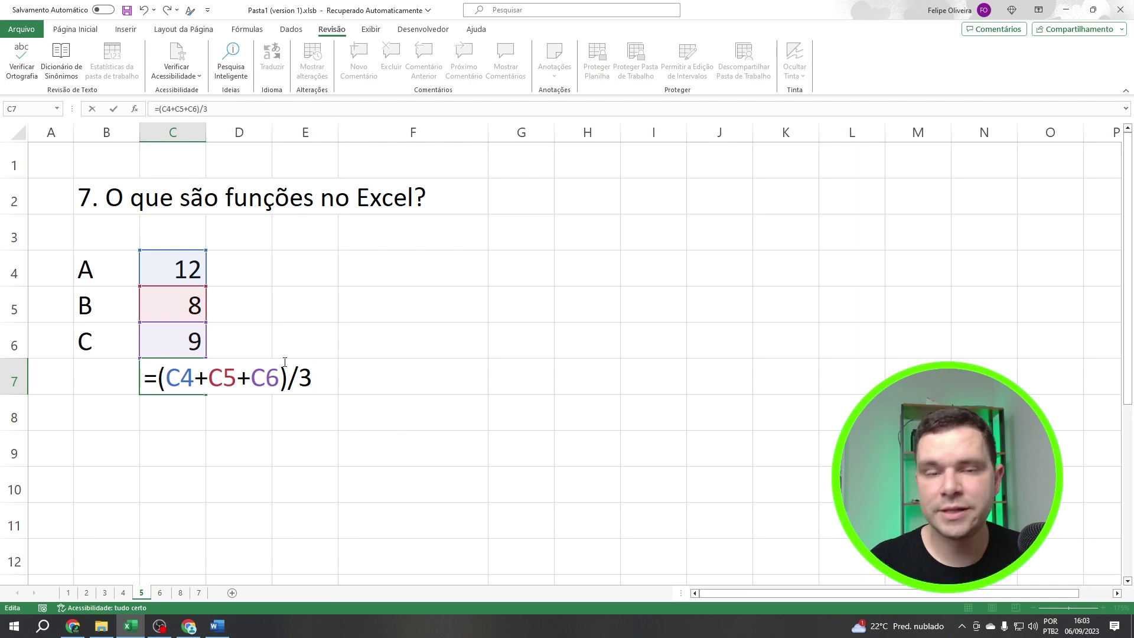
key(Return)
Inspect the manual average formula in cell C7 and leave it as it is
click(172, 380)
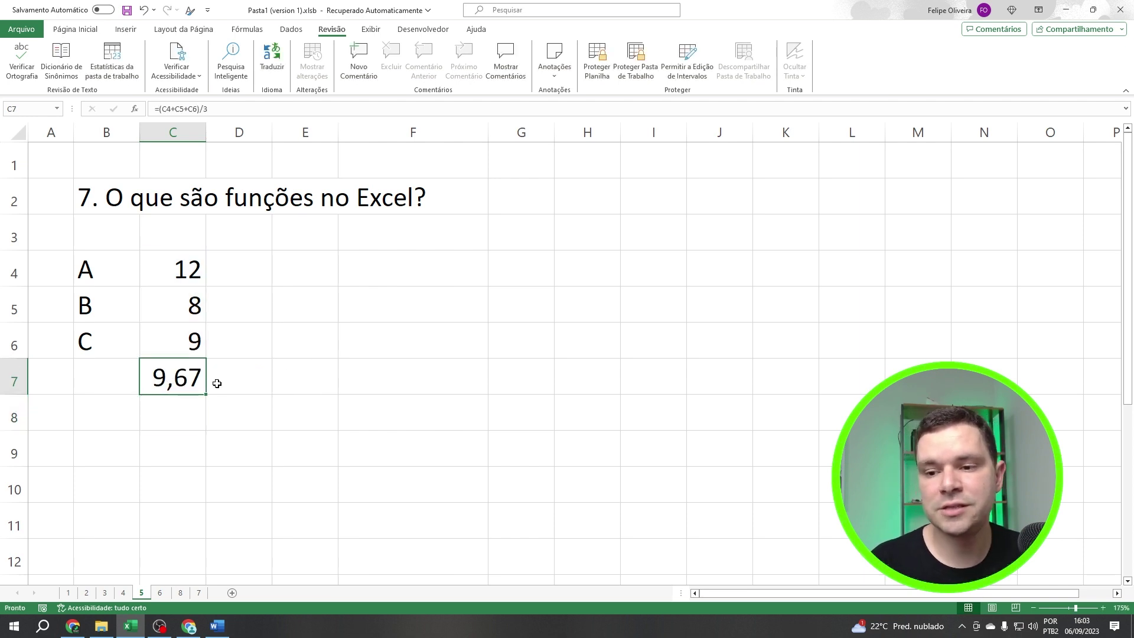
click(219, 382)
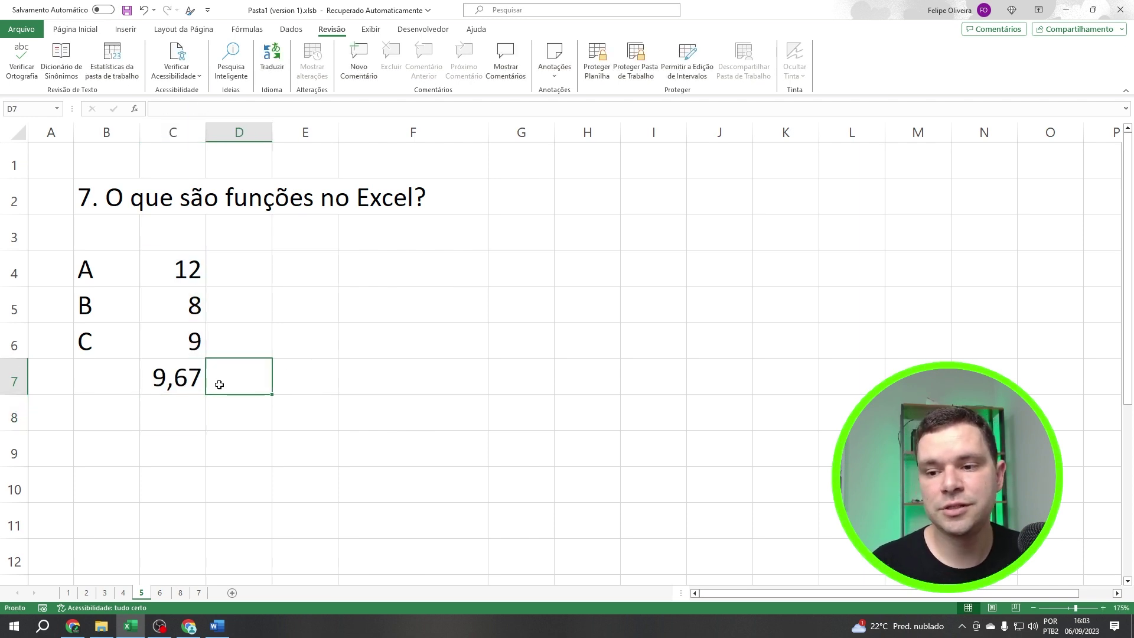
click(187, 383)
double_click(187, 383)
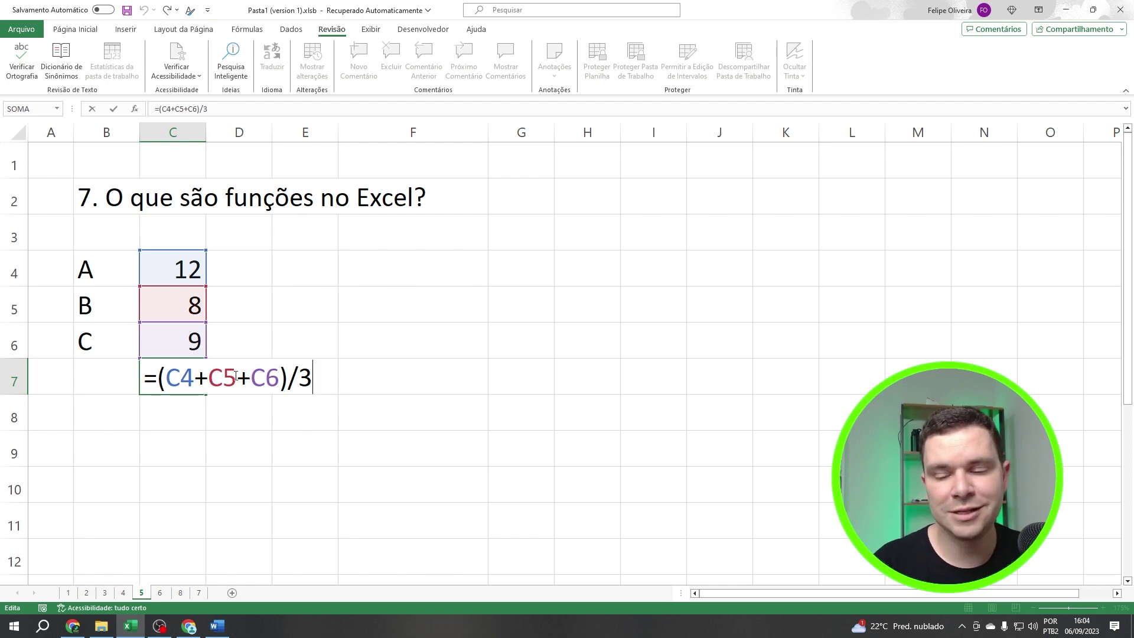
key(ctrl+Return)
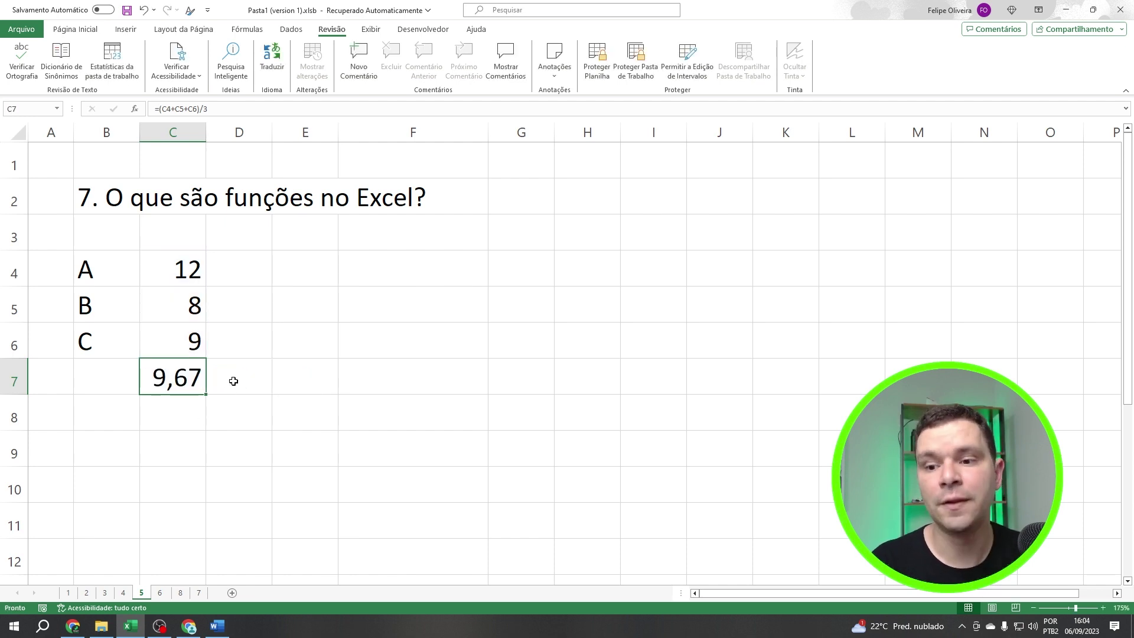
Calculate the same average in cell D7 with the function =MÉDIA(C4:C6)
click(234, 381)
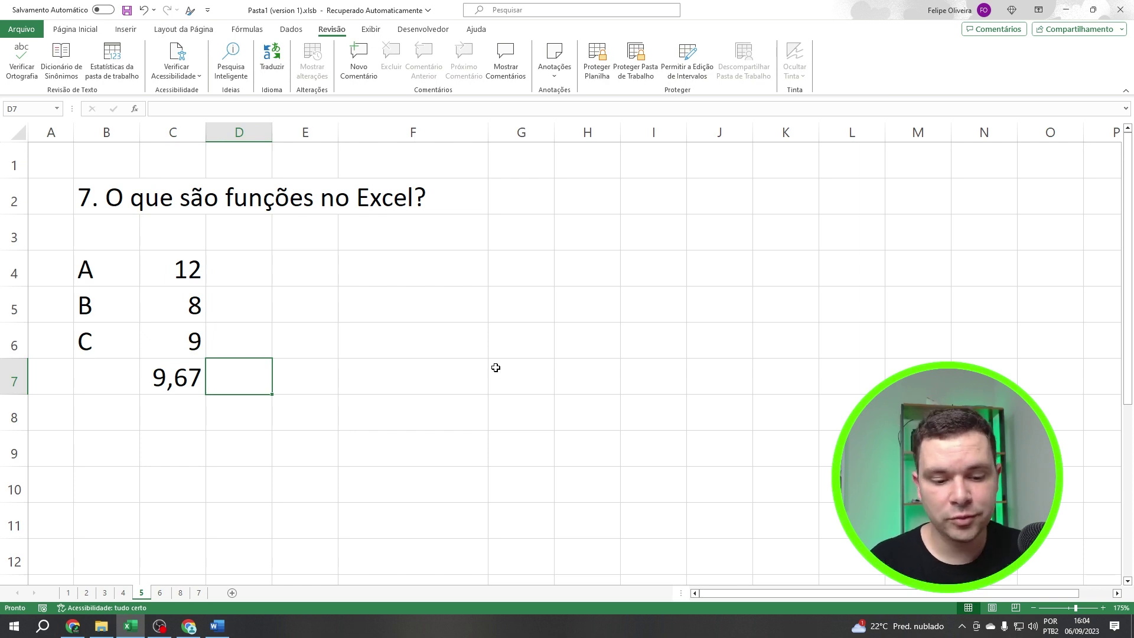
text(=MÉDIA()
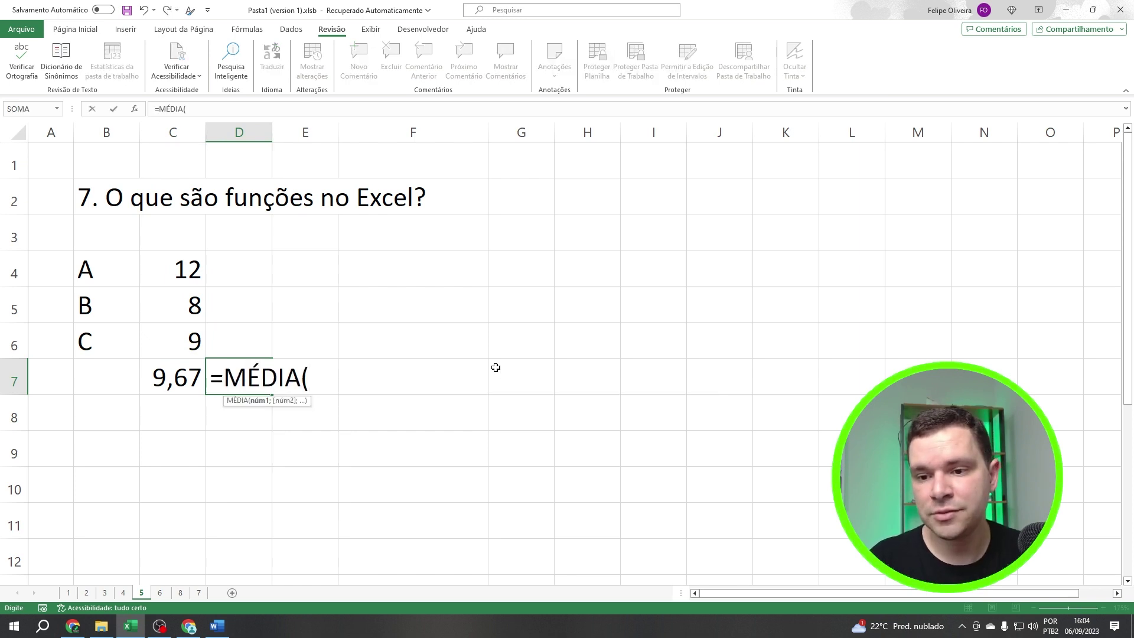
drag(176, 271, 172, 329)
key(Return)
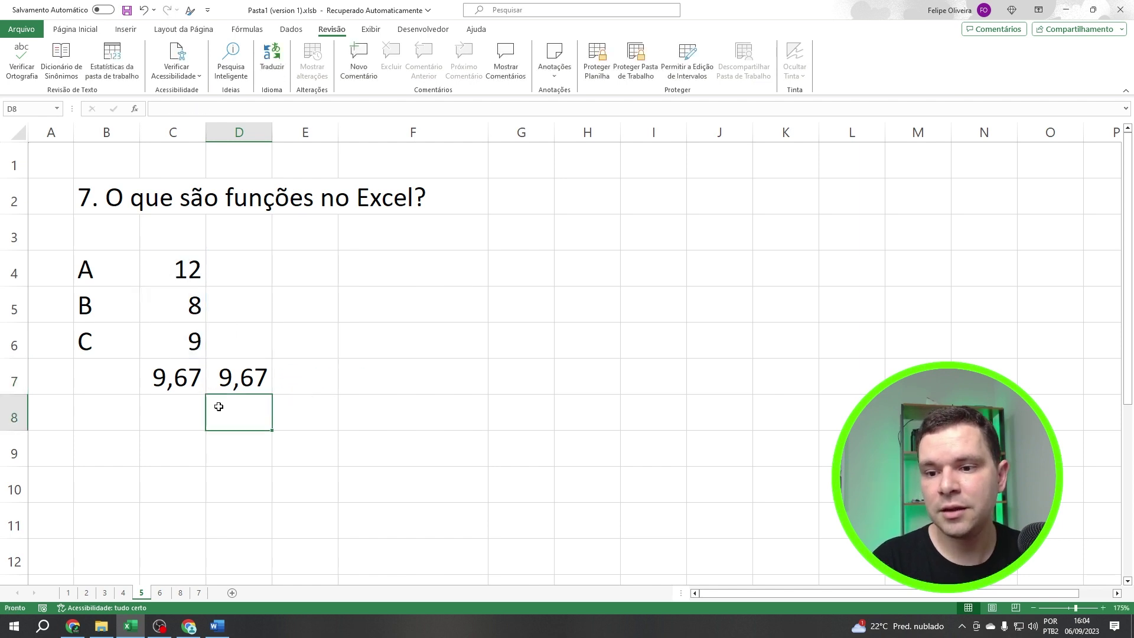
Compare the MÉDIA function in cell D7 with the manual formula in C7 without editing either
key(Up)
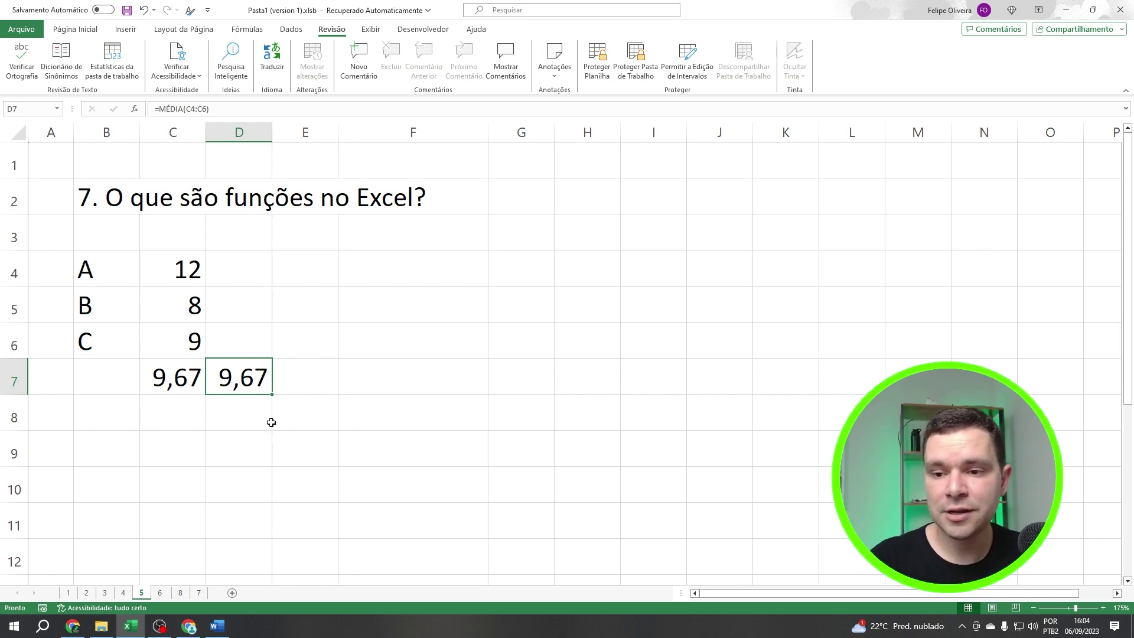
key(F2)
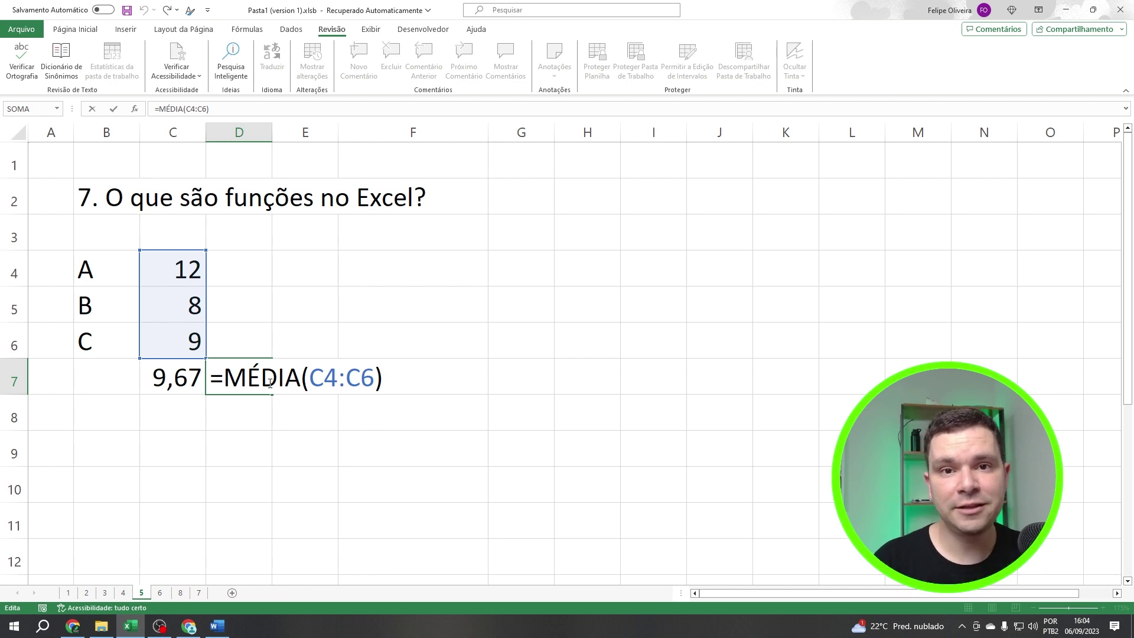
key(Escape)
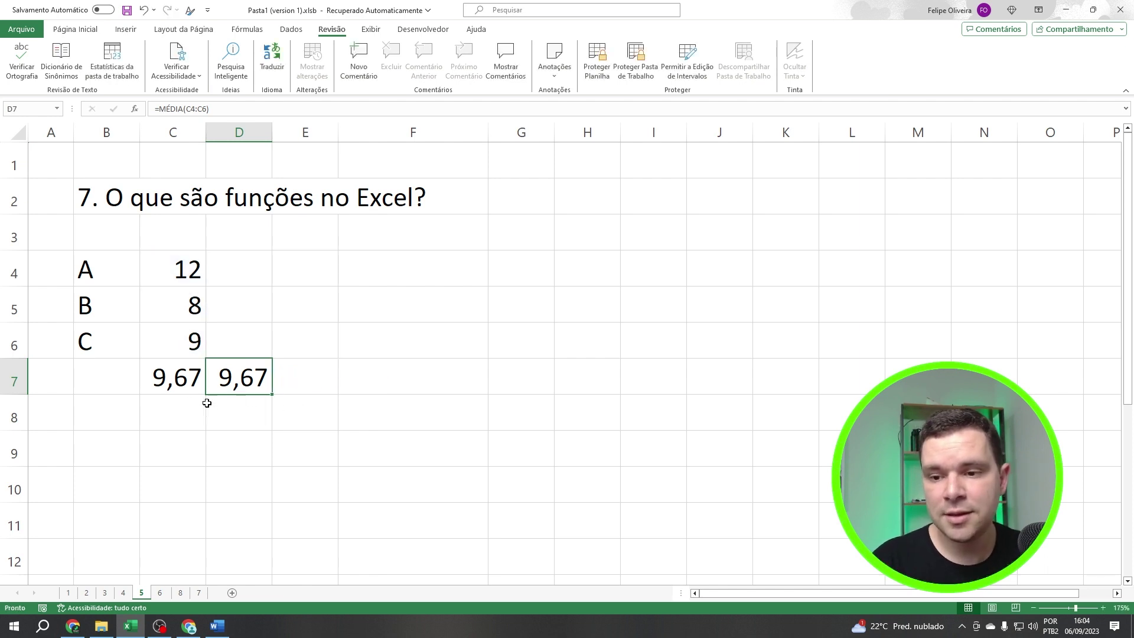
click(185, 387)
key(F2)
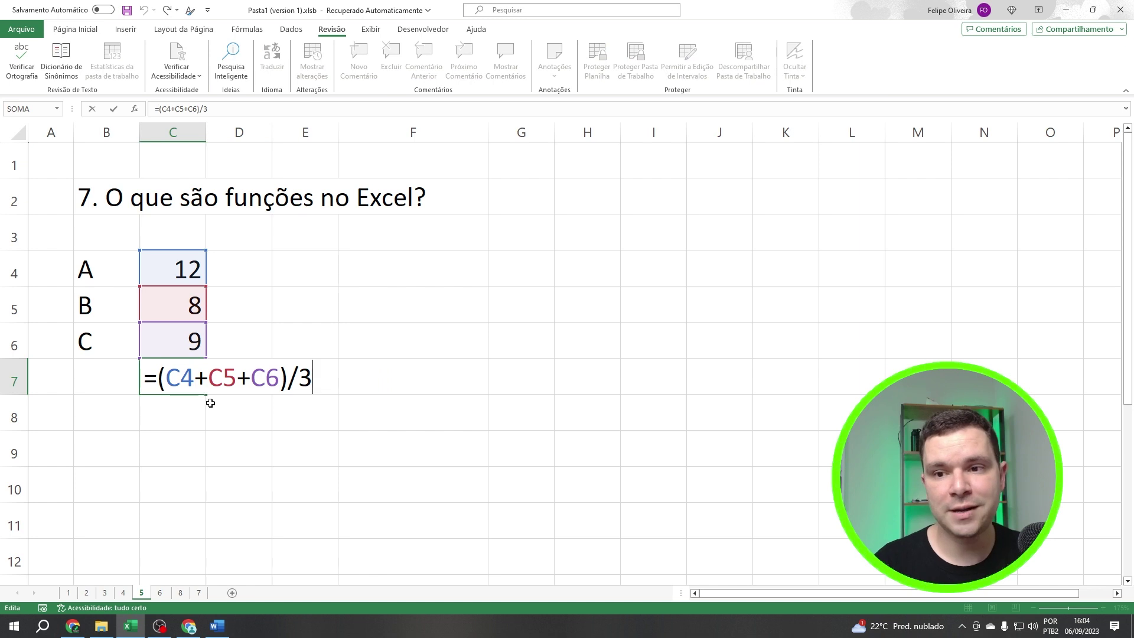
key(Escape)
Clear the example data and both average formulas from the range B3:D7
drag(86, 249, 277, 396)
key(Delete)
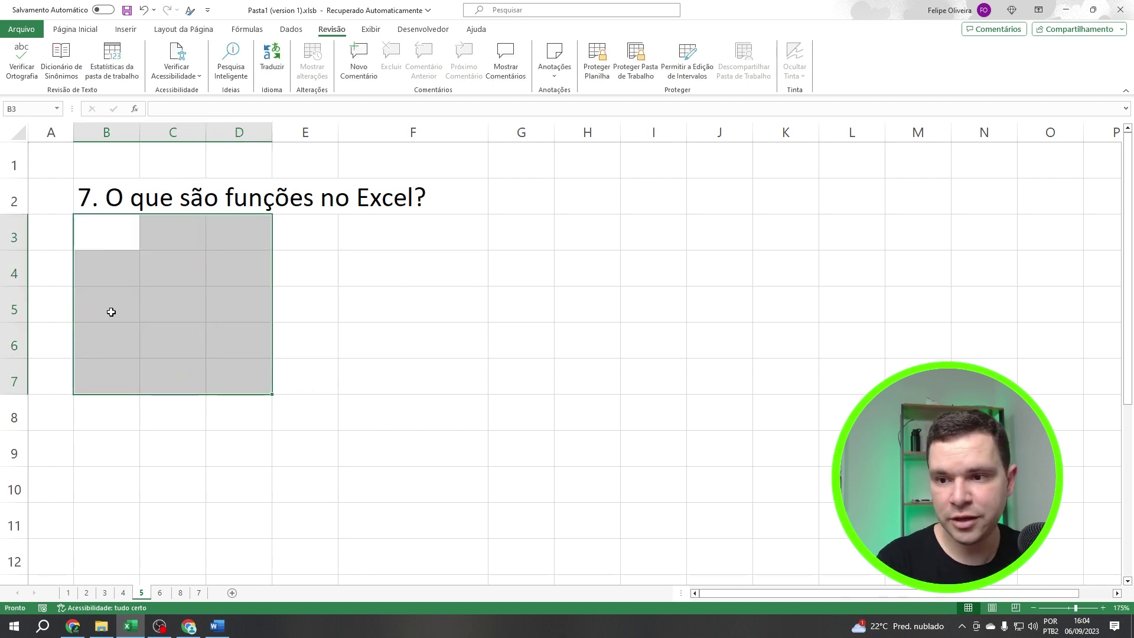
Write the answer line "> São textos que remetem a uma fórmula" in cell B5
click(109, 311)
text(>)
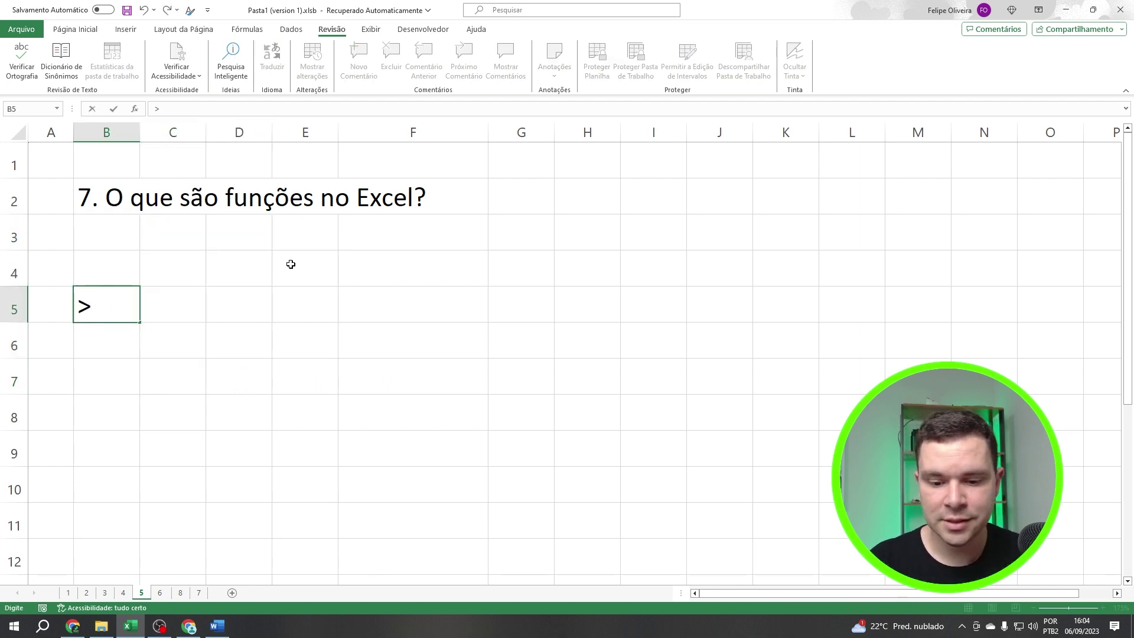
text( São textos q)
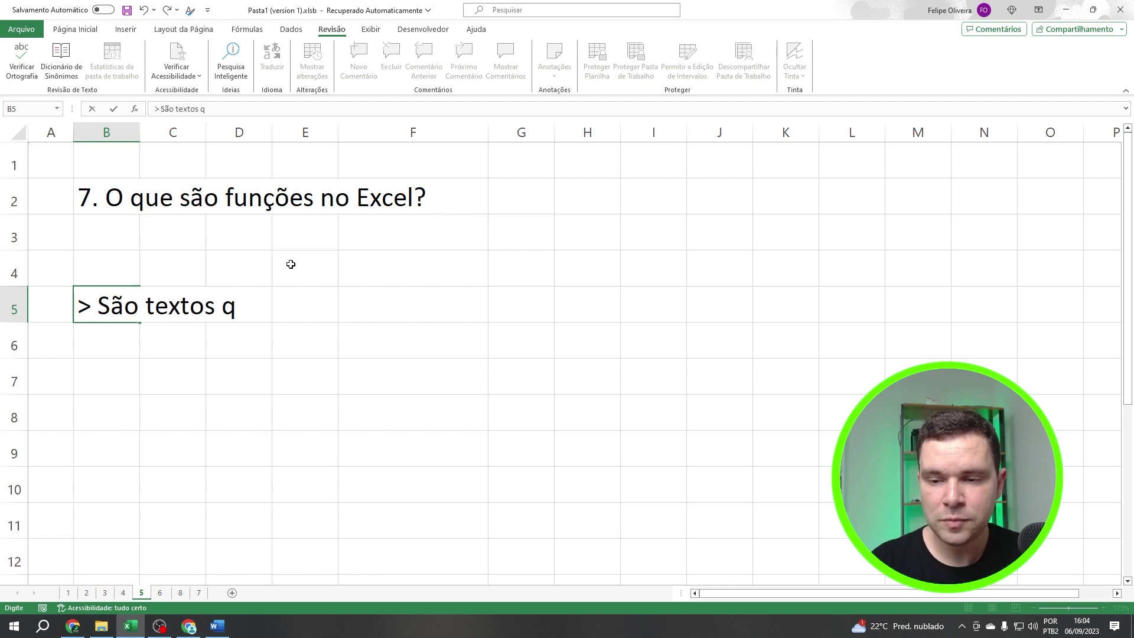
text(ue remetem a u)
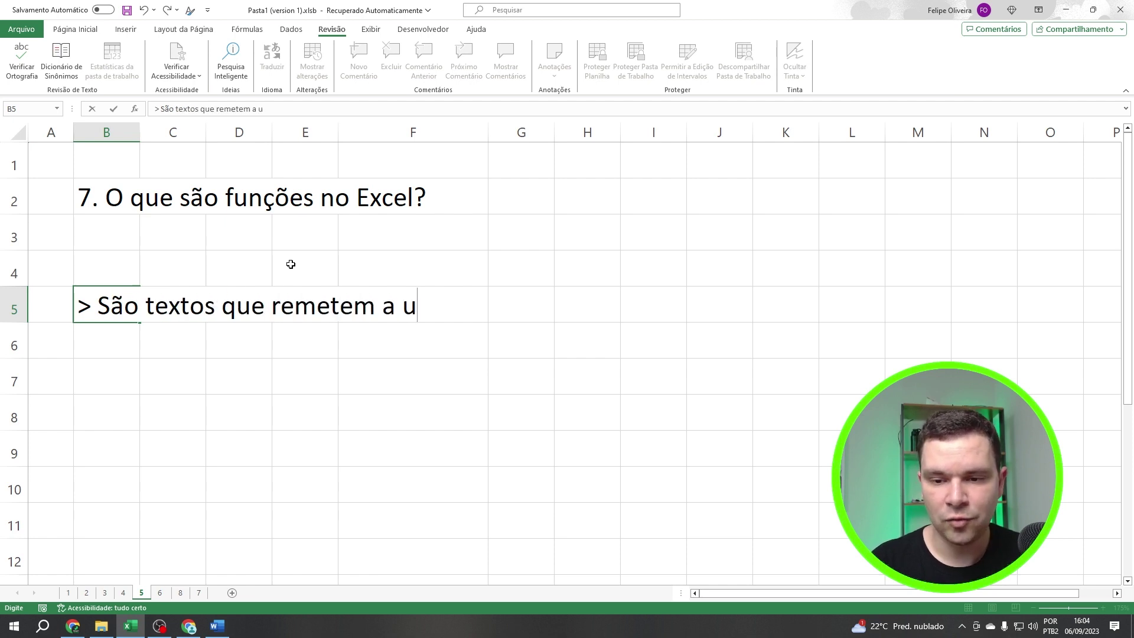
text(ma fórm)
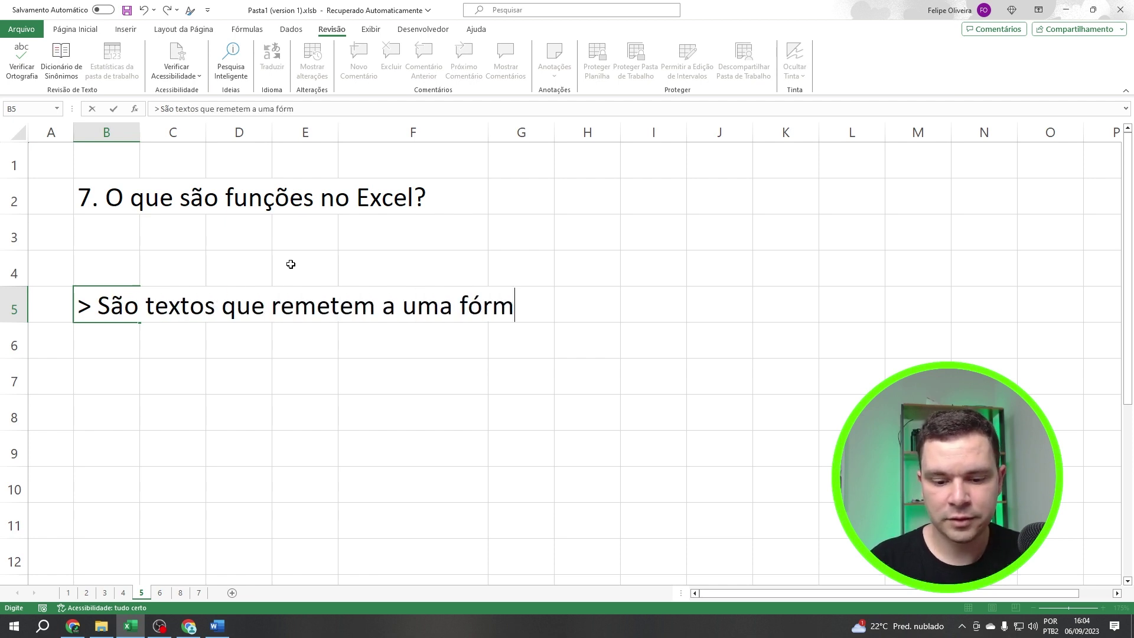
text(ula)
key(Return)
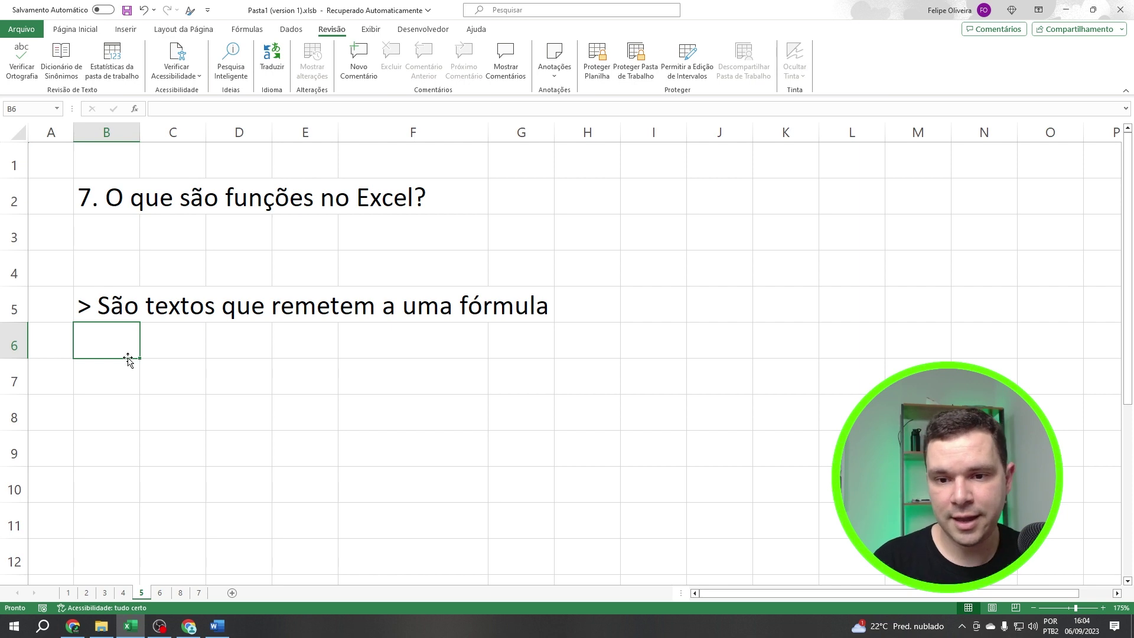
Write the line "> PROCV, MÉDIA, SOMA" in cell B6 as examples of functions
text(>)
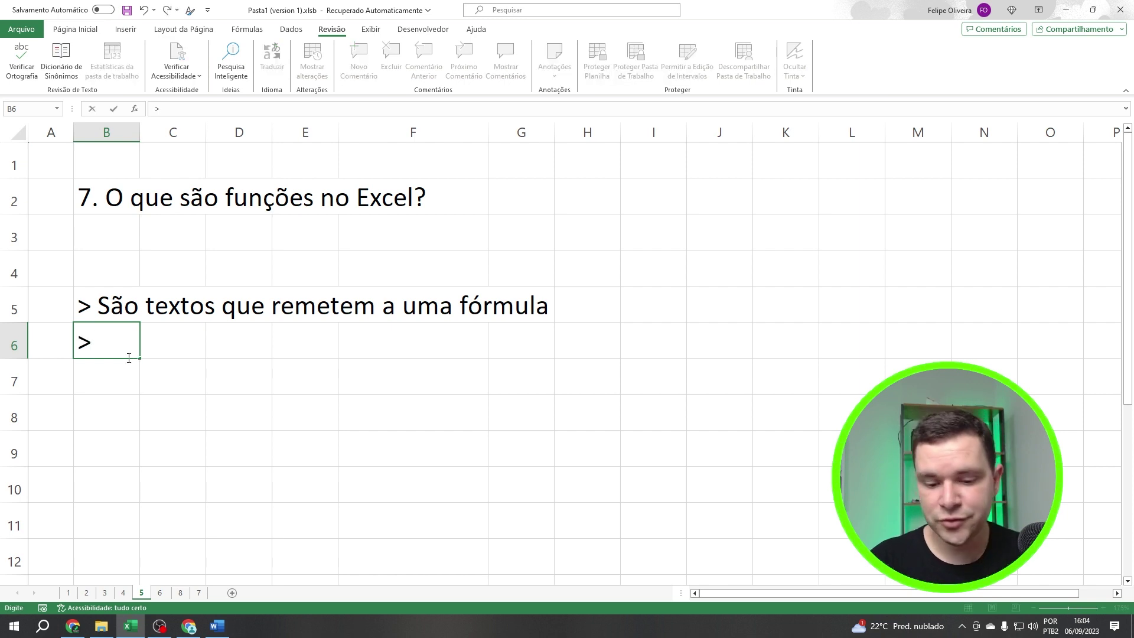
text( PROCV, )
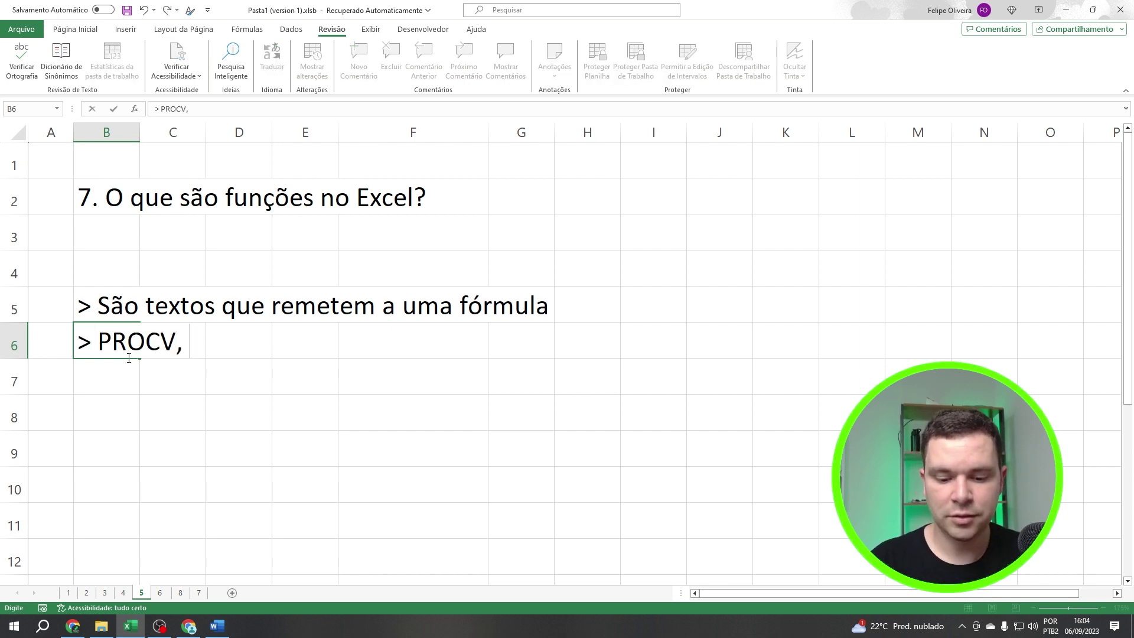
text(MÉDIA, SOMA)
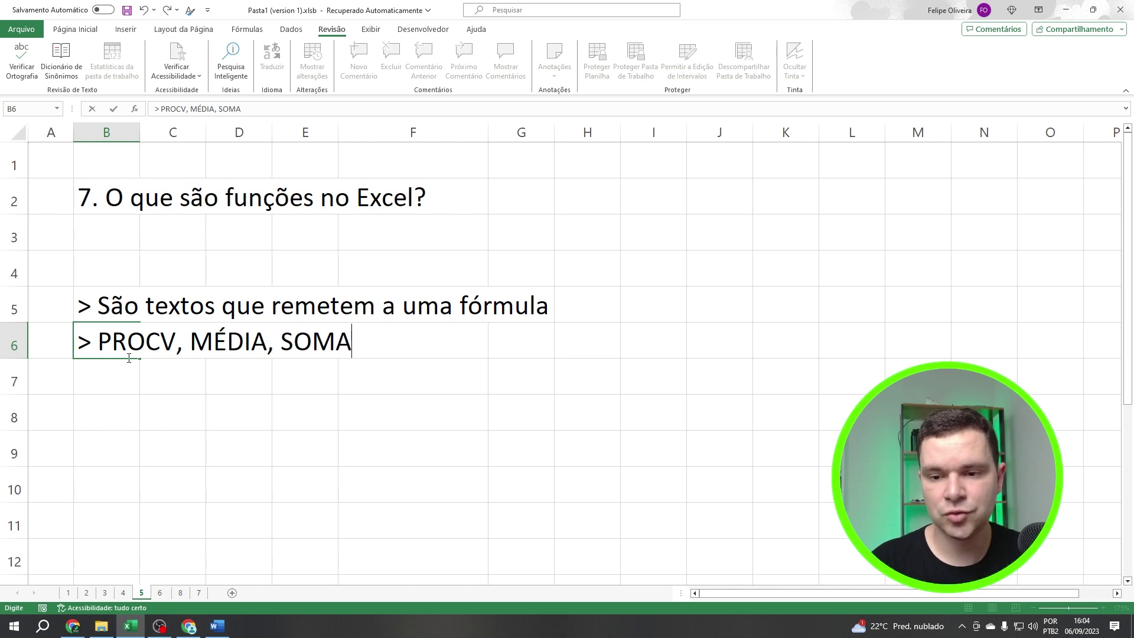
key(Return)
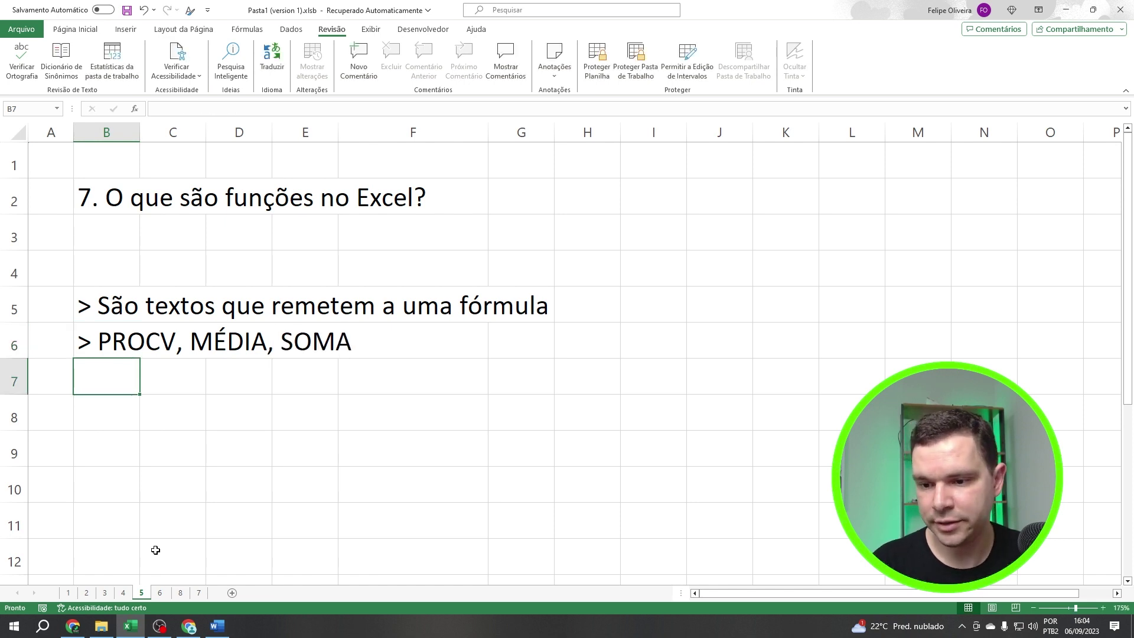
On sheet 6, write the pivot table answer "> Ferramenta para calcular, analisar dados" in cell B4
click(160, 593)
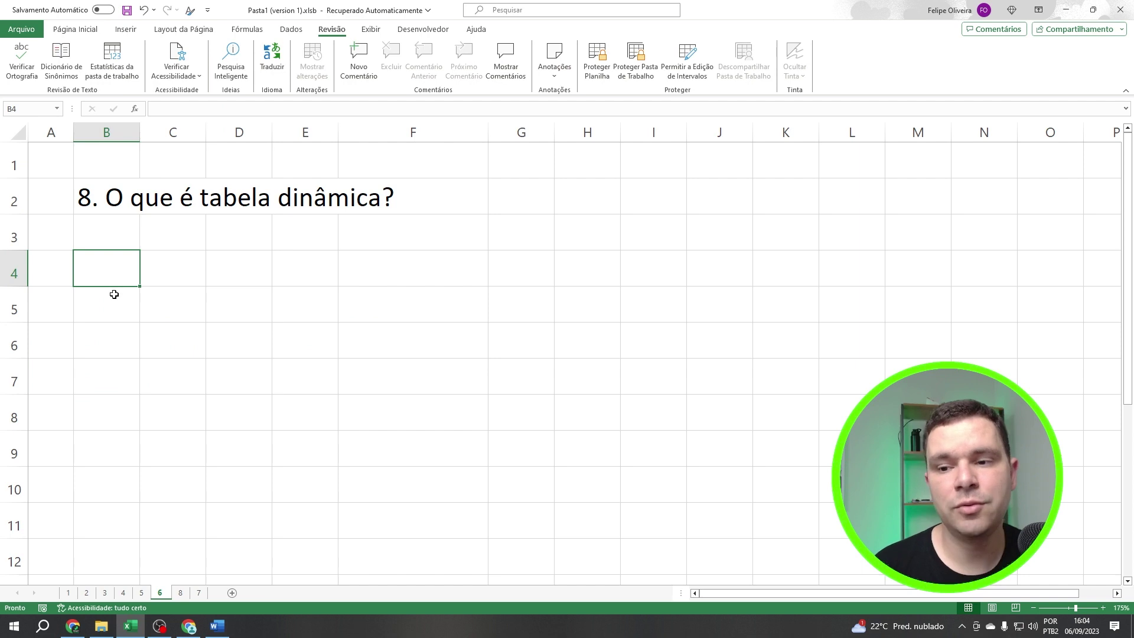
click(154, 327)
click(103, 278)
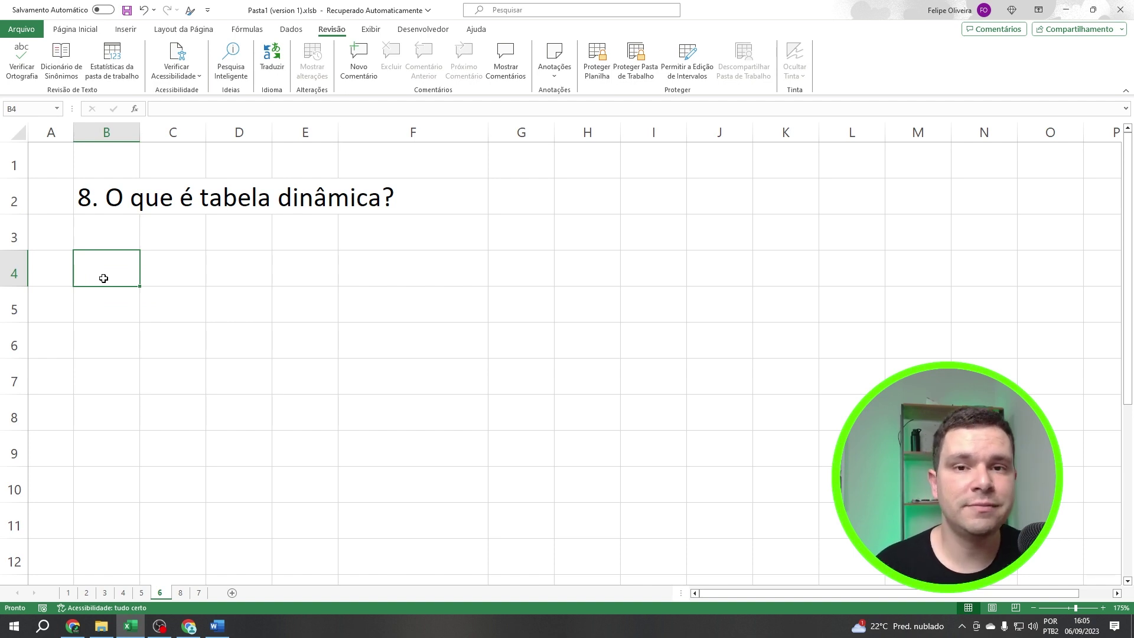
text(>)
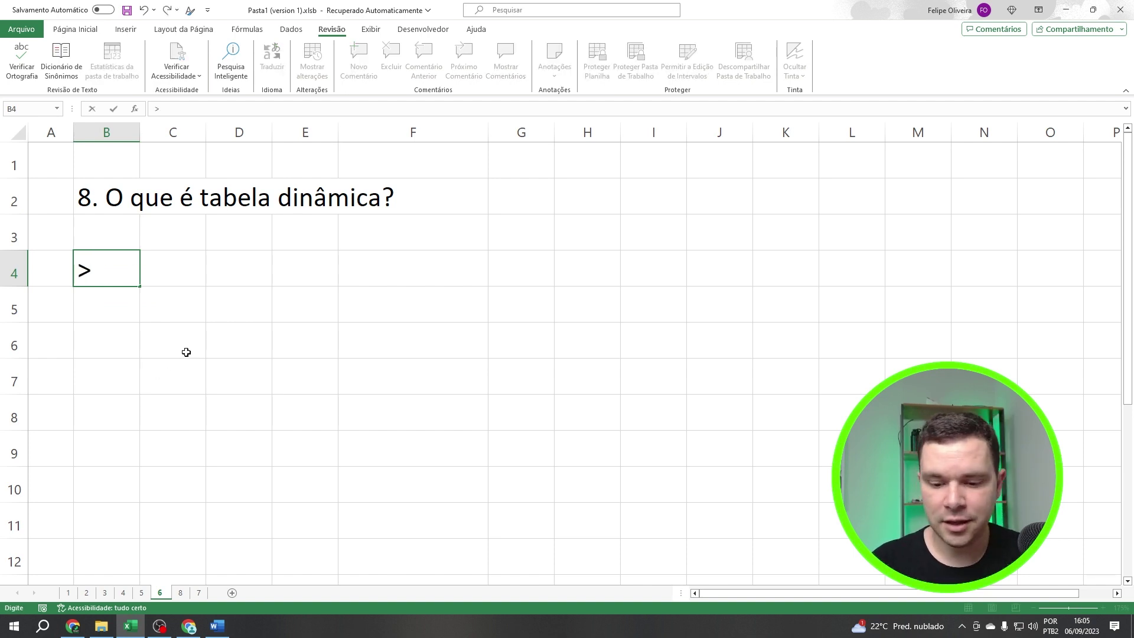
text( Ferramenta)
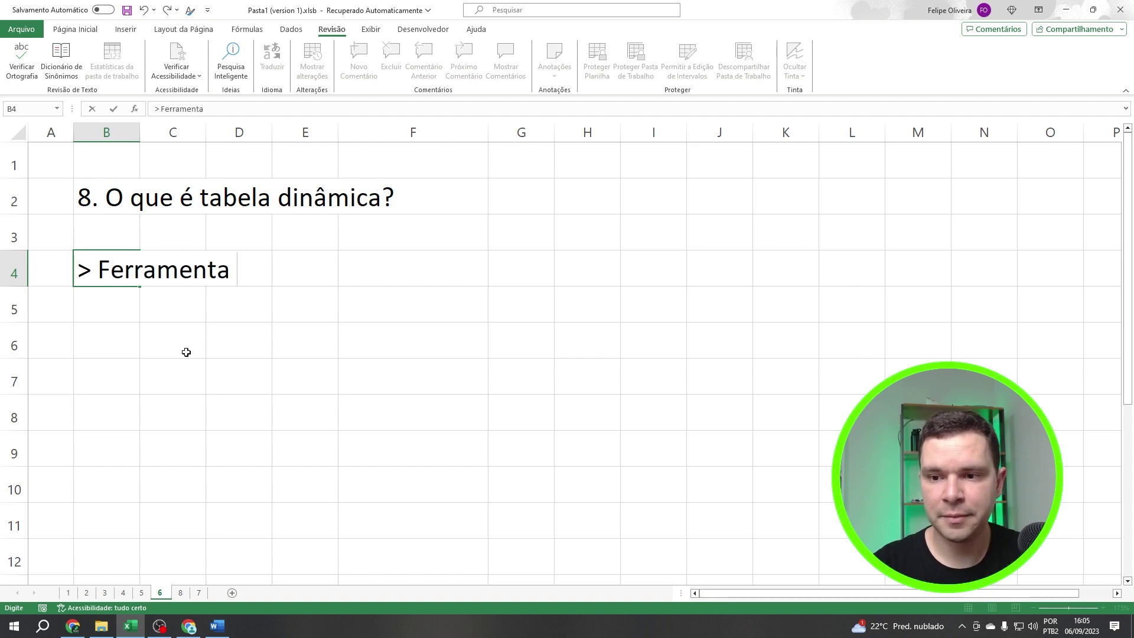
text( para calcular)
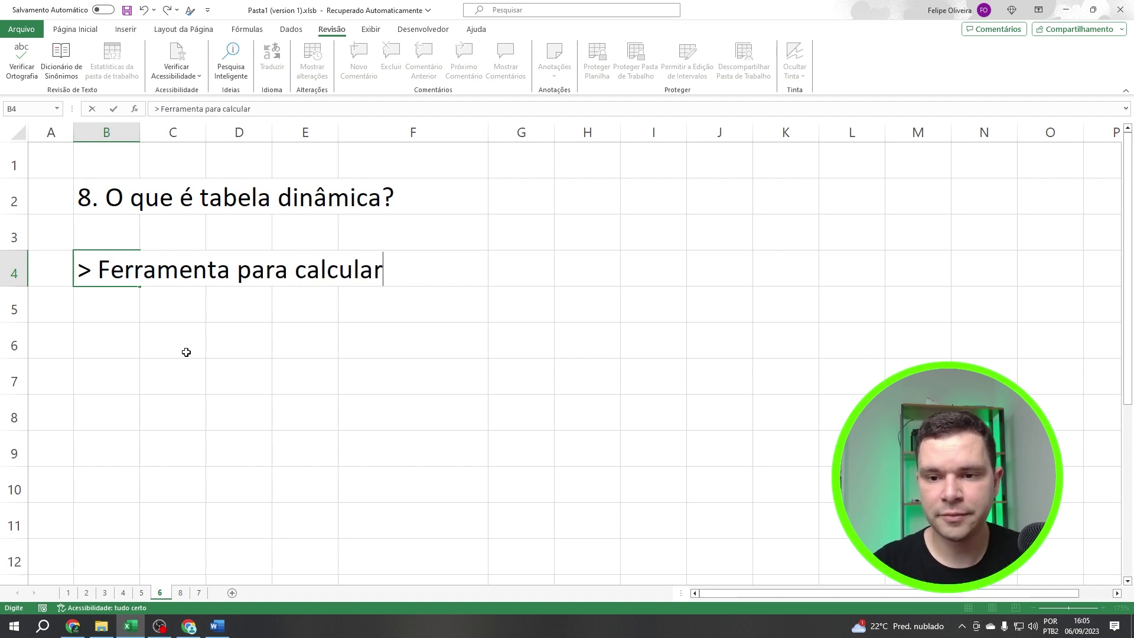
text(, analisar )
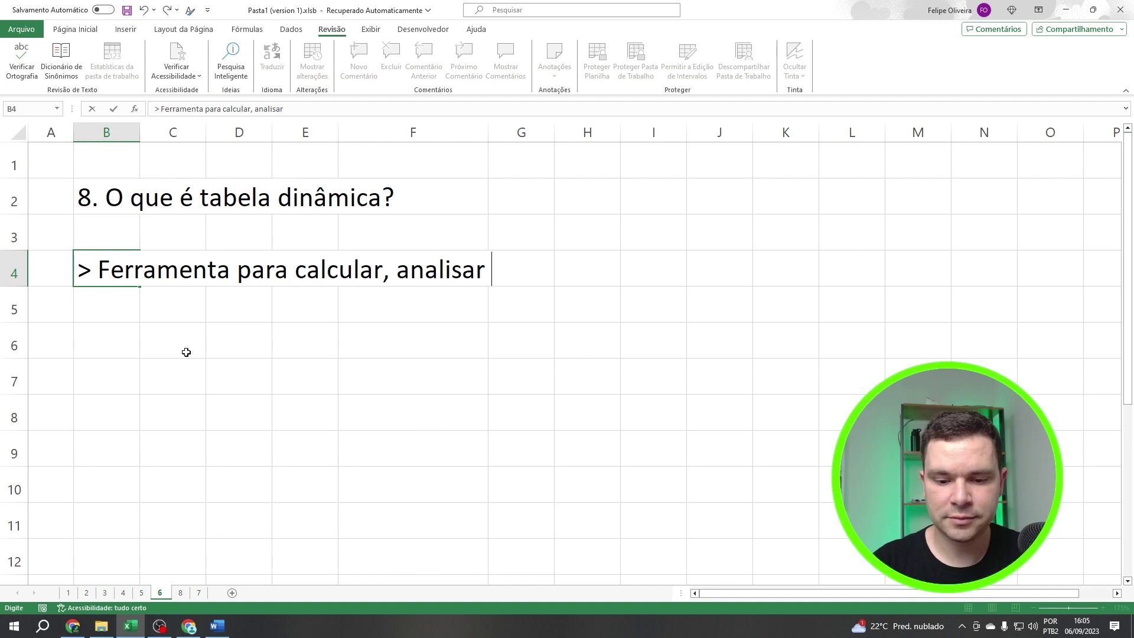
text(dados)
key(Return)
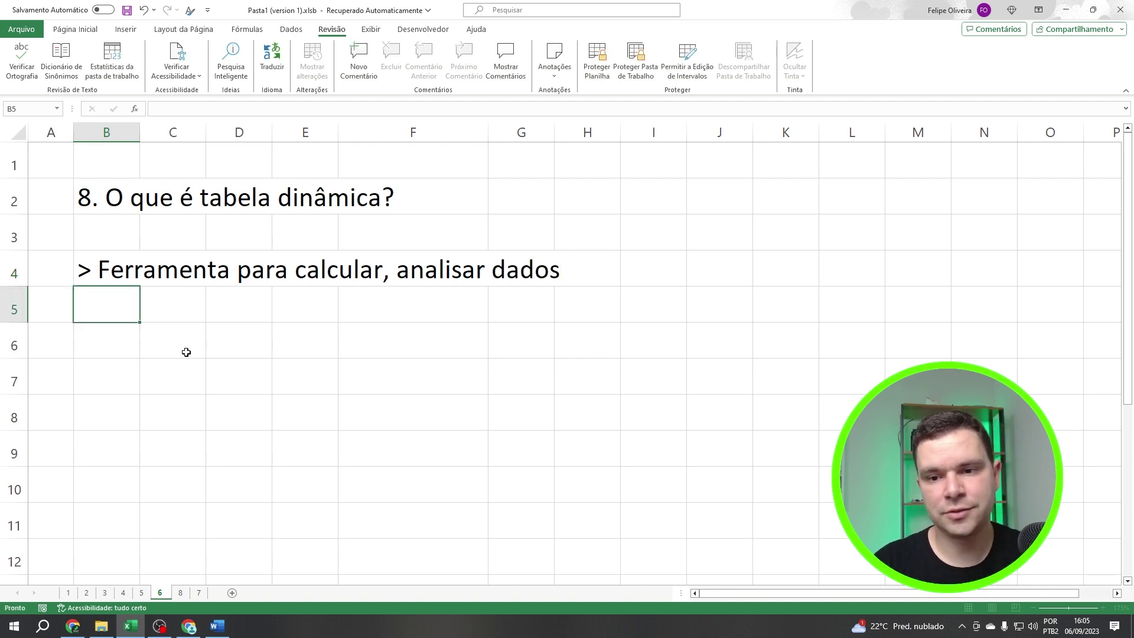
click(290, 325)
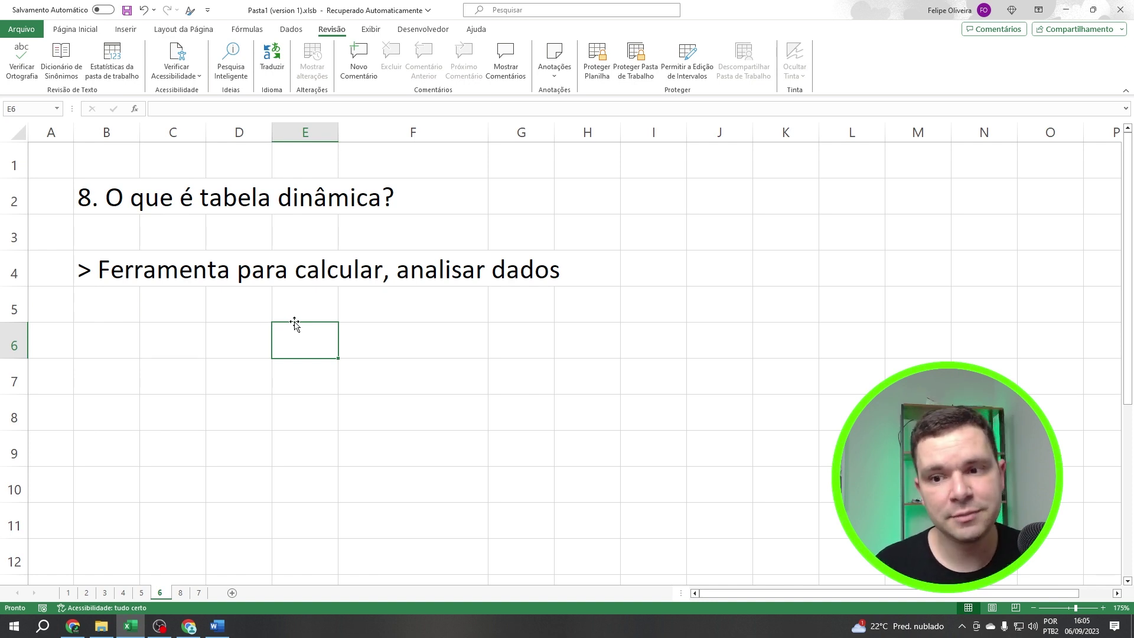
click(132, 307)
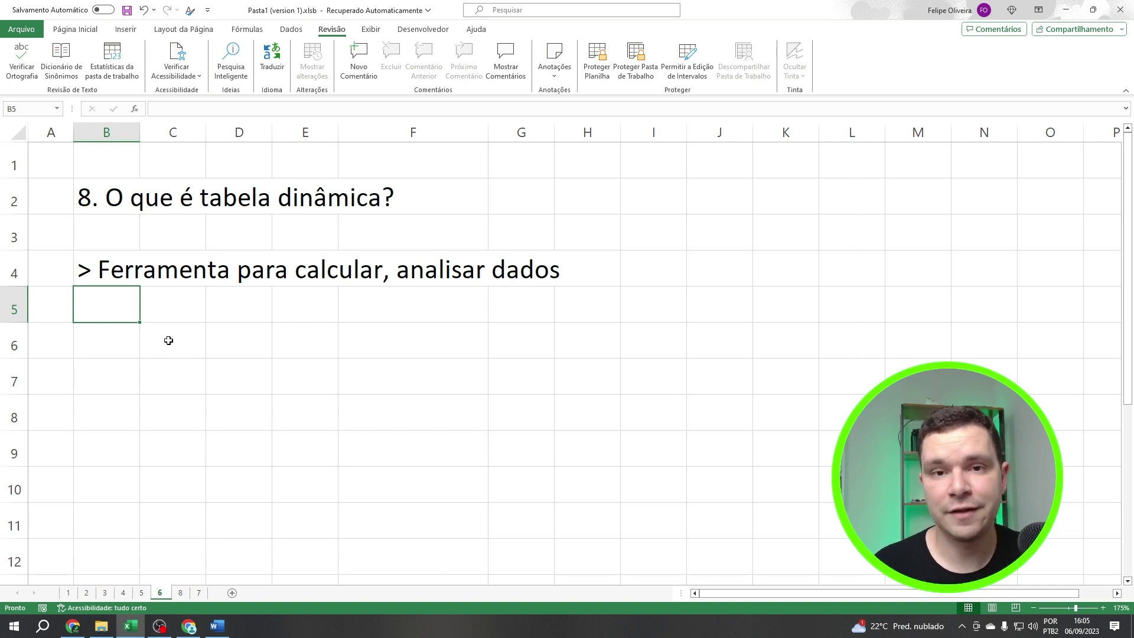
On sheet 8, enter "x" in cell B5 and copy it across to I5 as a sample header row
click(182, 593)
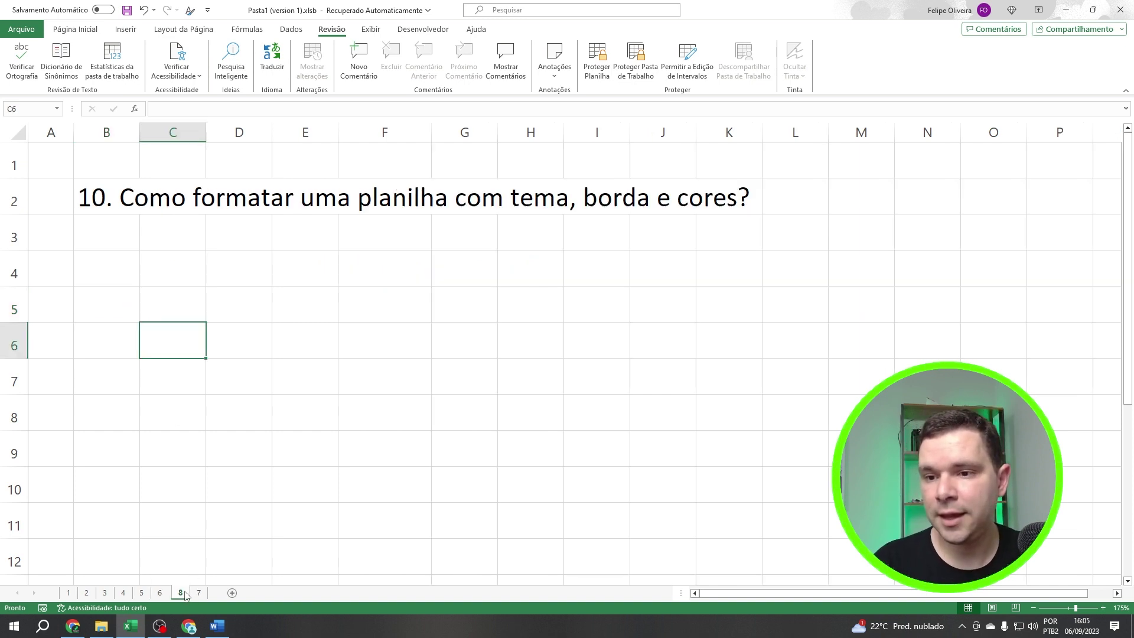
click(127, 355)
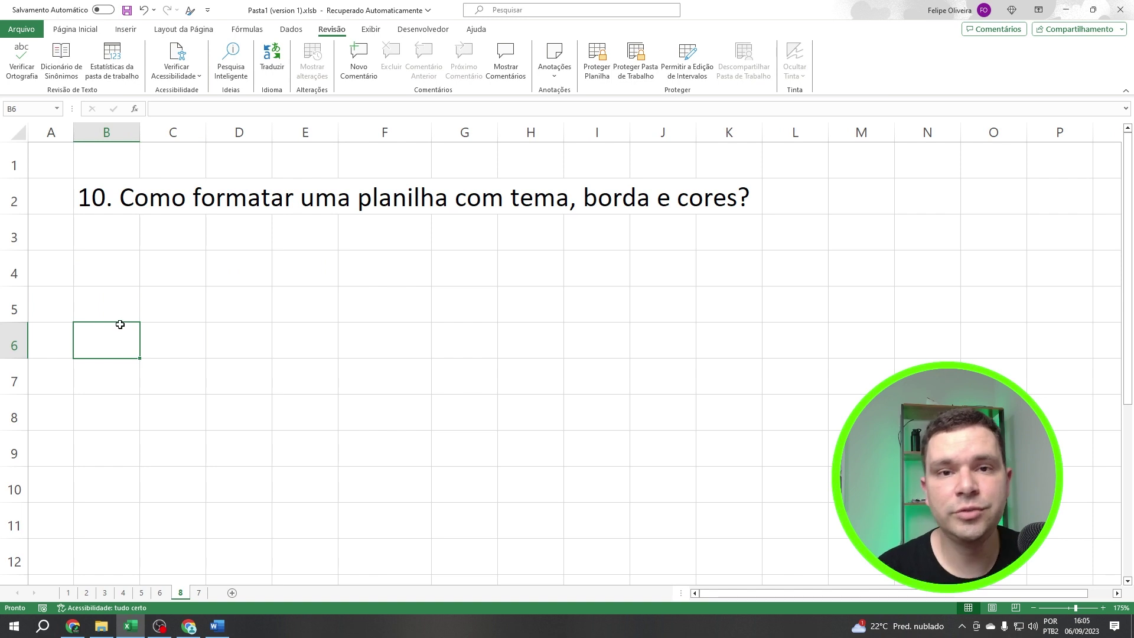
click(137, 292)
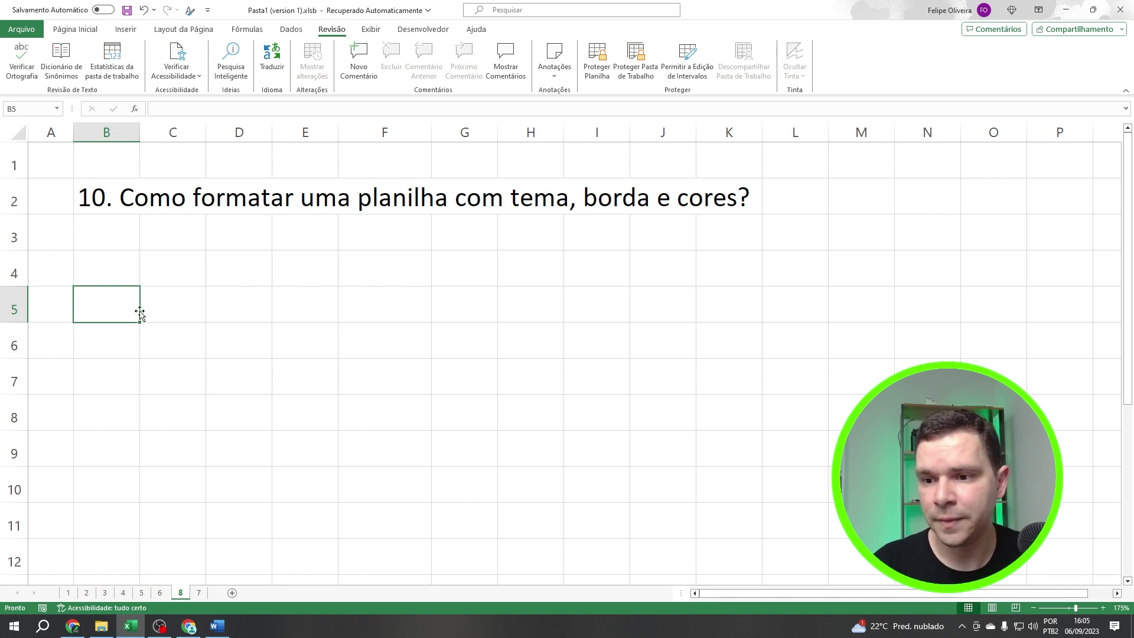
text(x)
click(123, 311)
key(ctrl+c)
shift+click(587, 309)
key(ctrl+v)
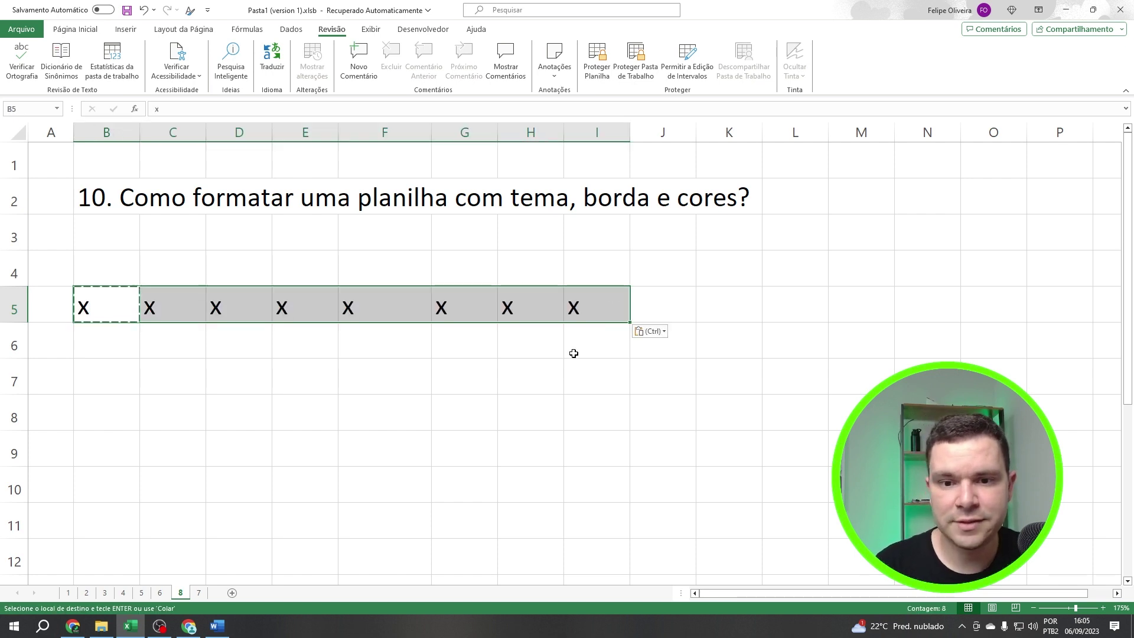
Enter the value 1 in cell B6 below the sample headers and copy that cell
click(572, 352)
click(137, 340)
text(1)
click(144, 385)
click(137, 354)
key(ctrl+c)
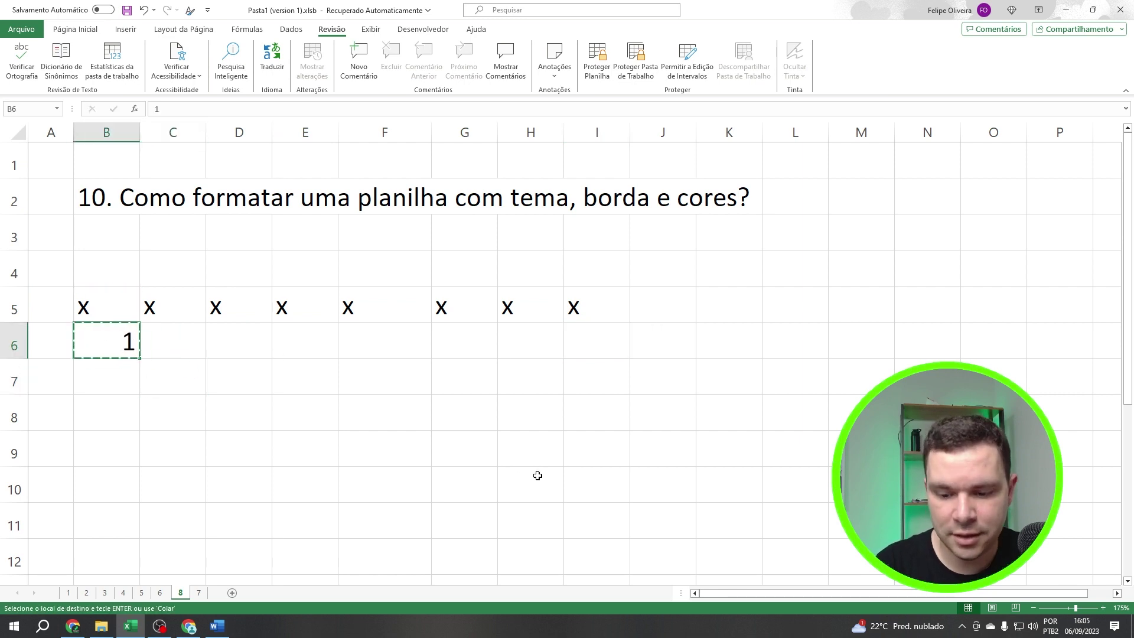